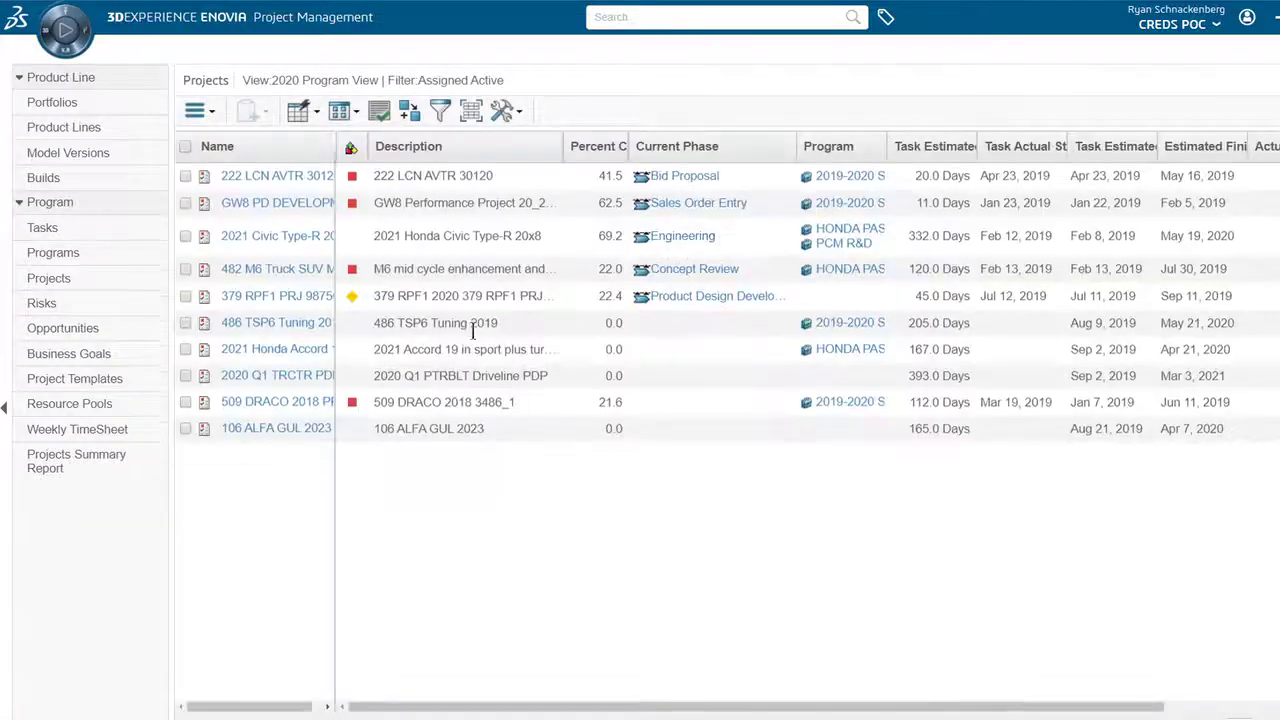
# Add the Operation and Documentation approvers groups to 2020 Q1 TRCTR PDP's People, then begin adding individual members
pyautogui.click(237, 380)
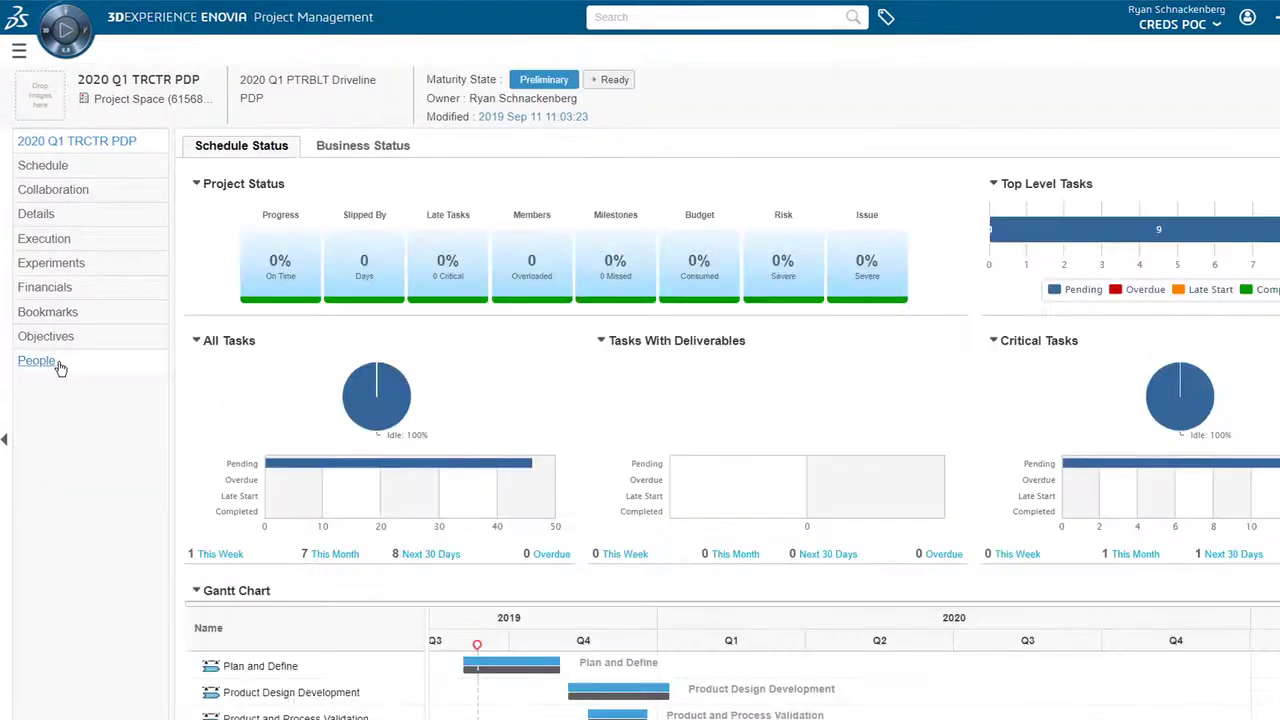
pyautogui.click(57, 364)
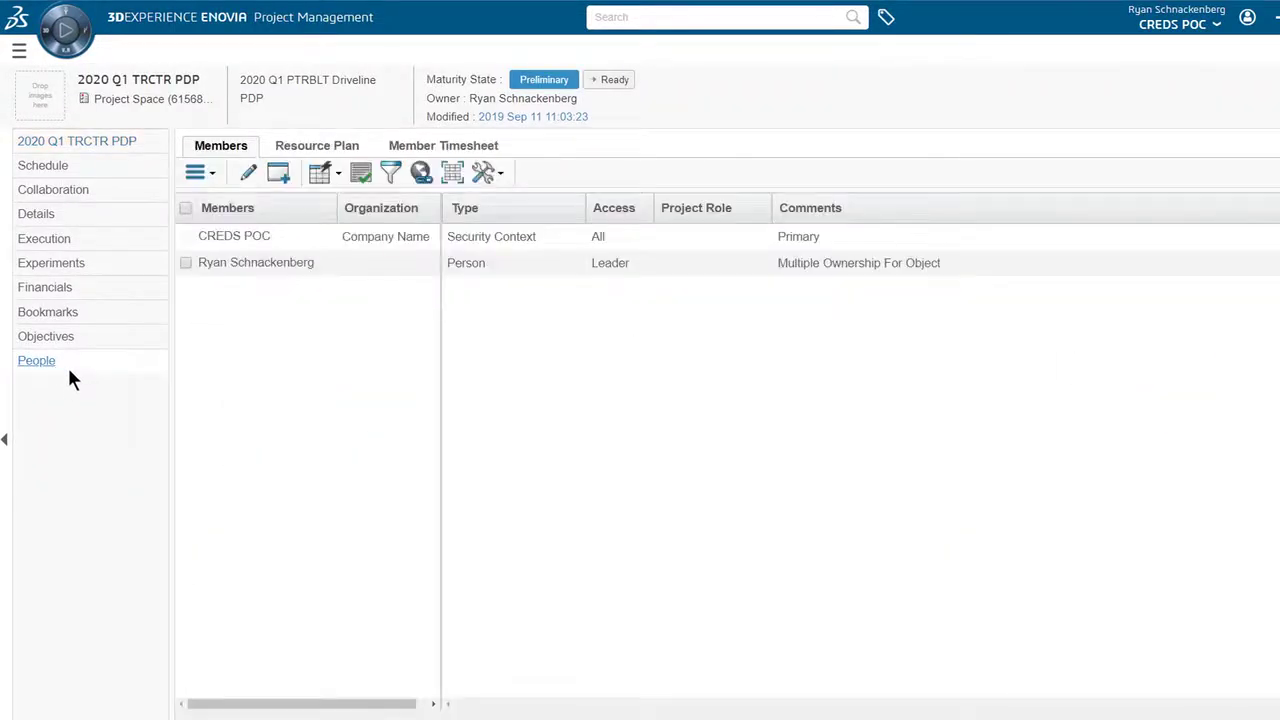
pyautogui.click(213, 172)
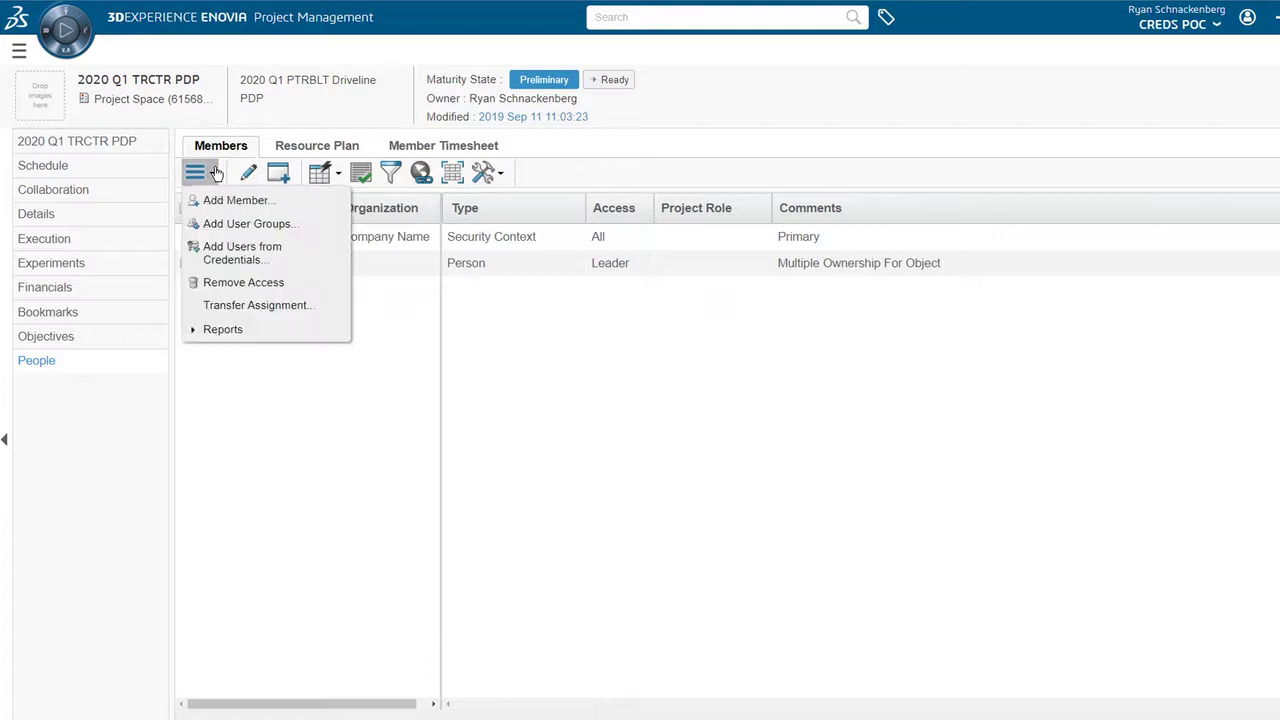
pyautogui.click(222, 226)
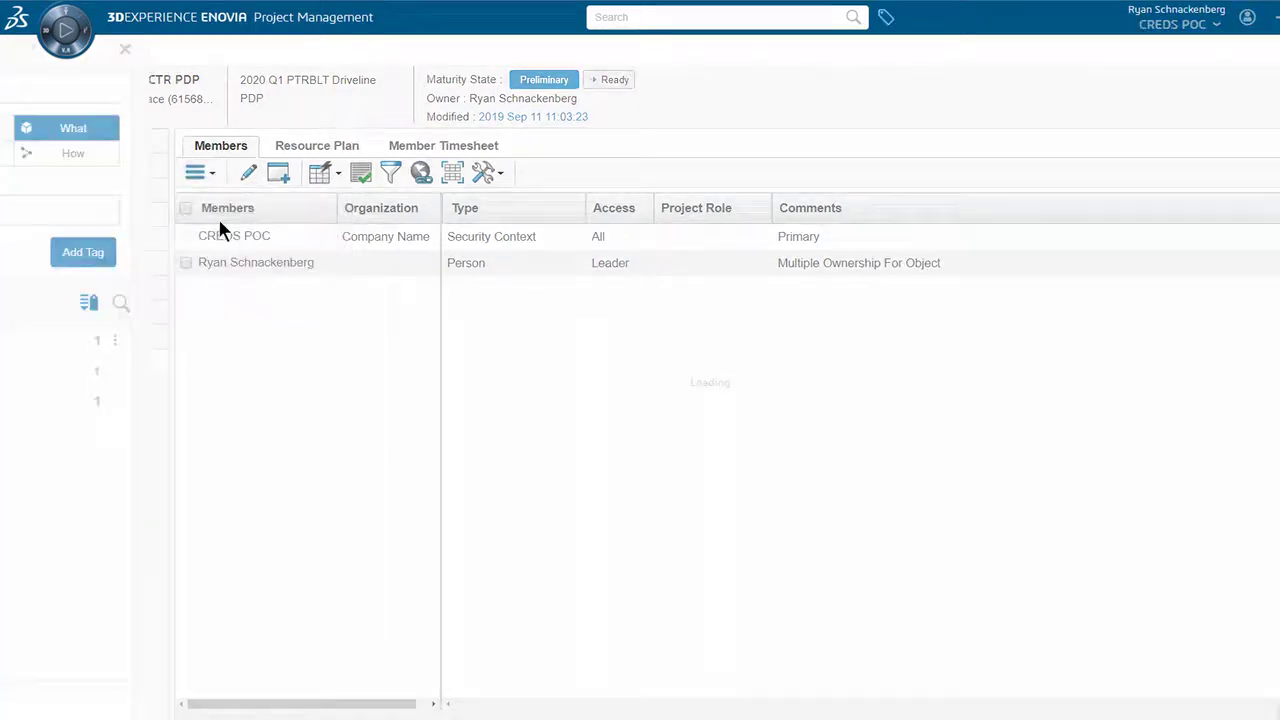
pyautogui.click(407, 167)
pyautogui.click(407, 143)
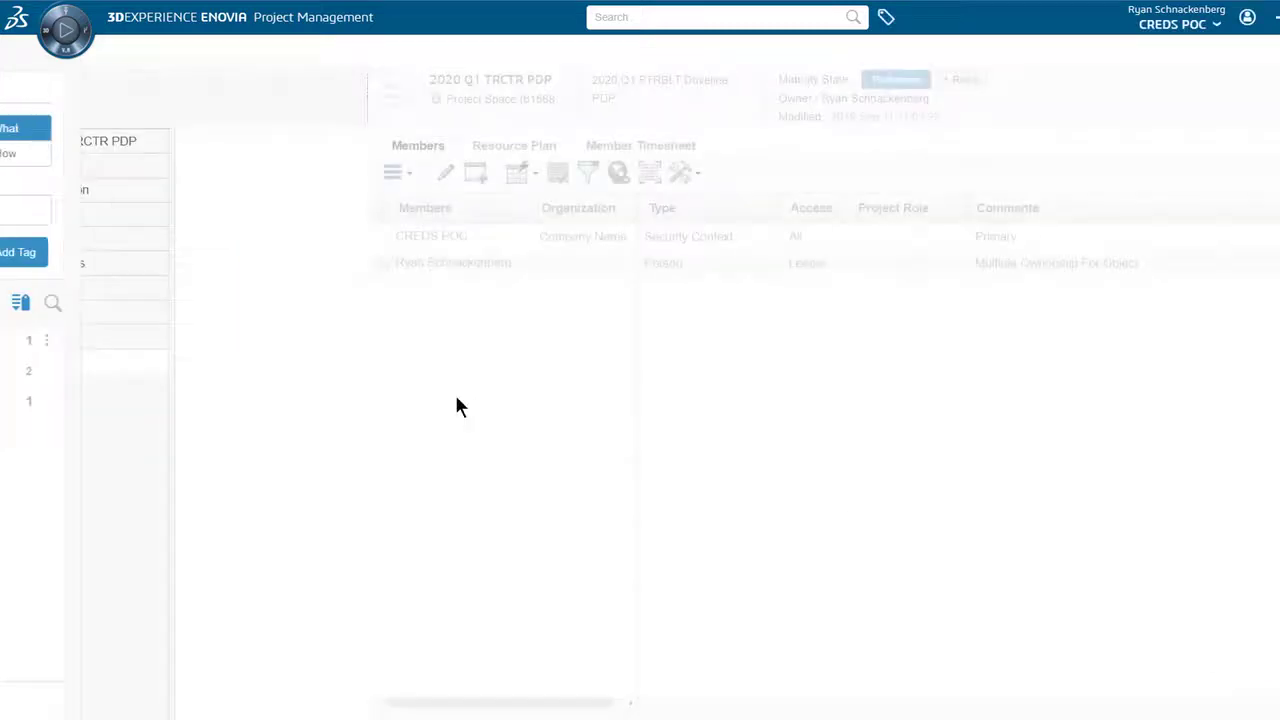
pyautogui.click(199, 173)
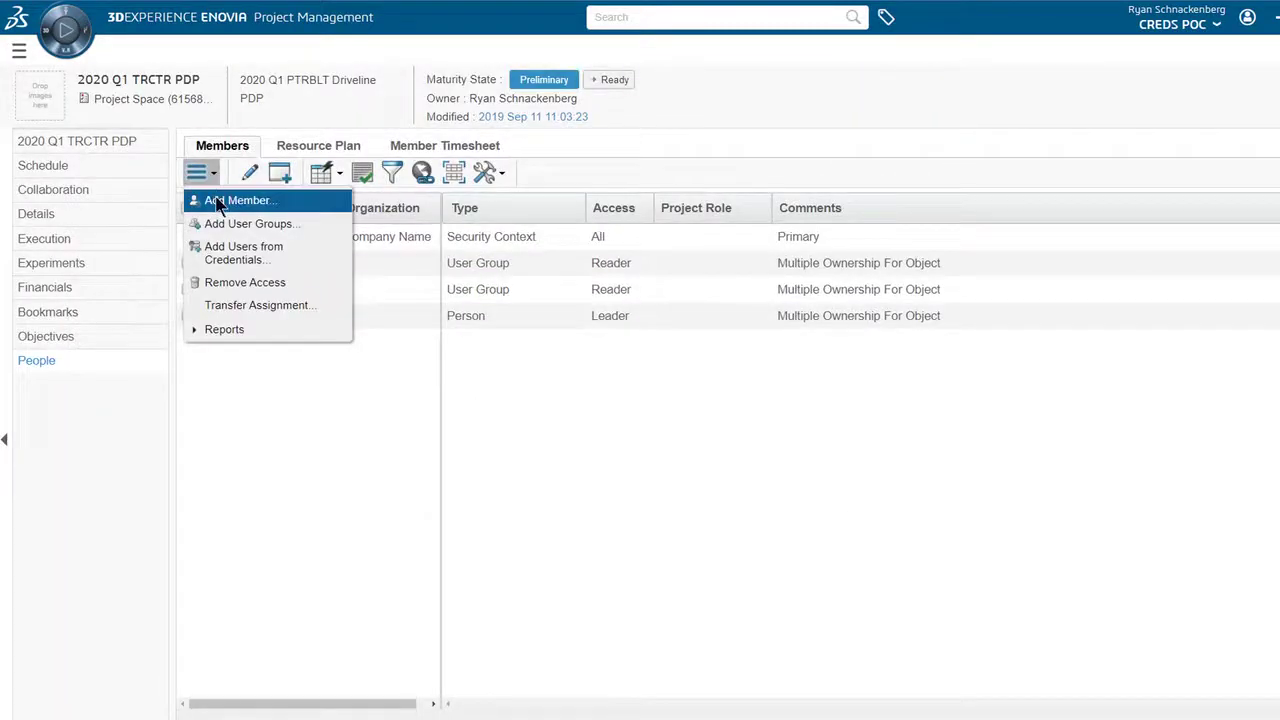
pyautogui.click(217, 201)
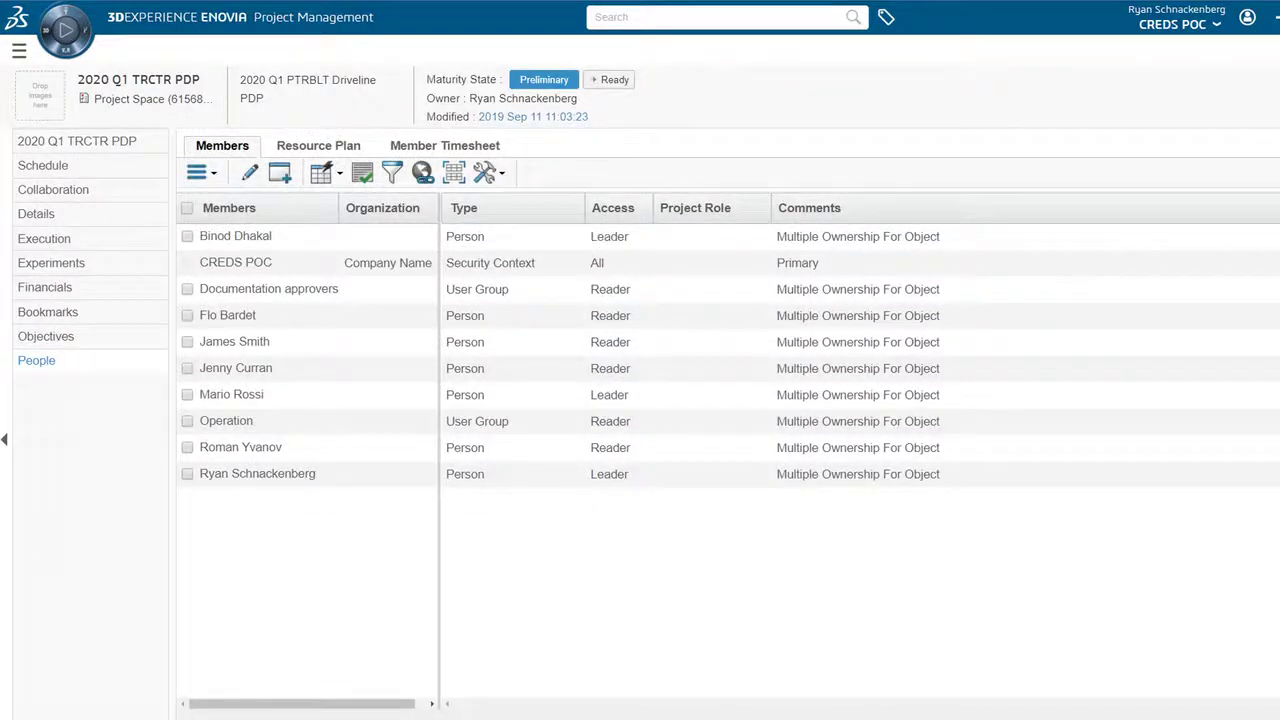
# Show the project schedule in Assignment View with all phases expanded
pyautogui.click(42, 166)
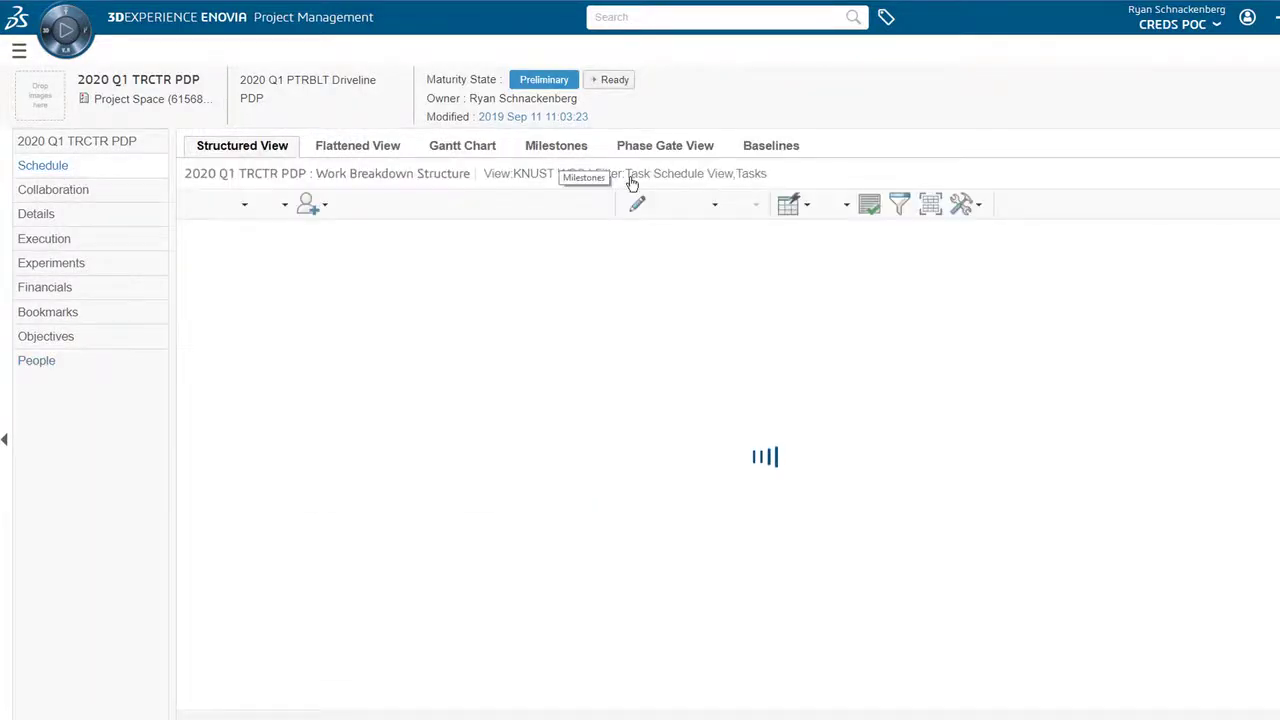
pyautogui.click(807, 176)
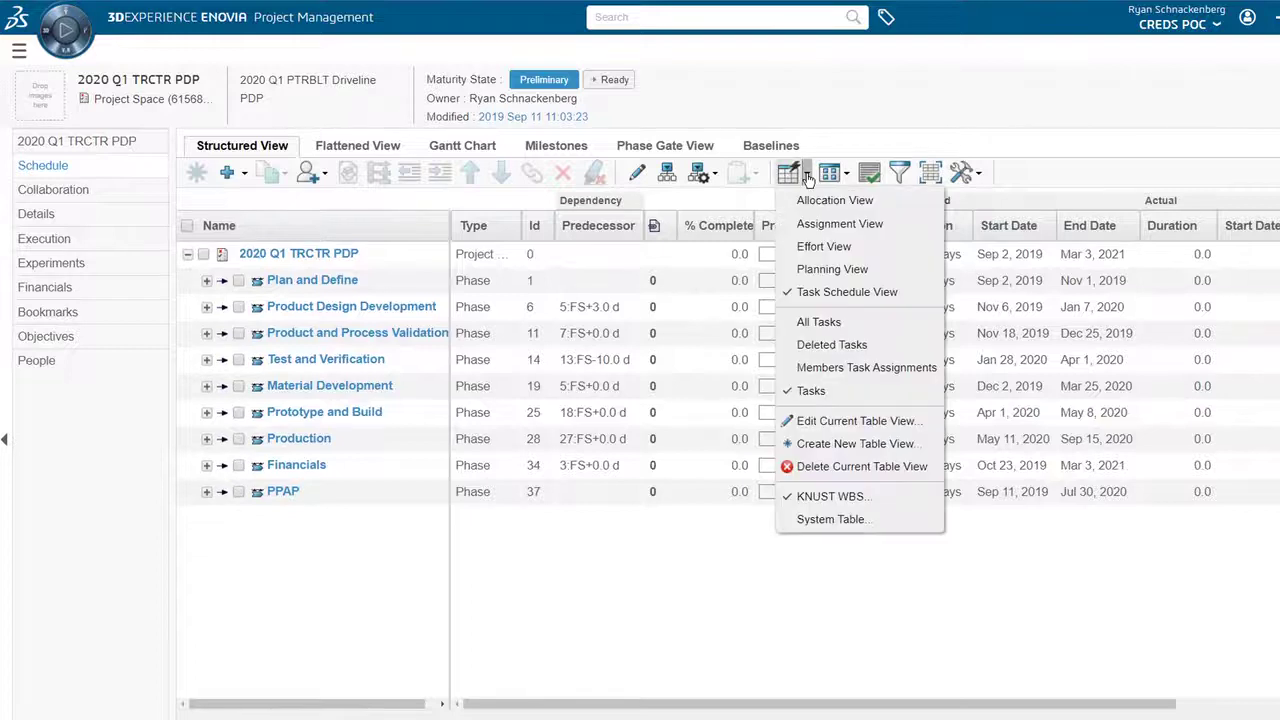
pyautogui.click(814, 222)
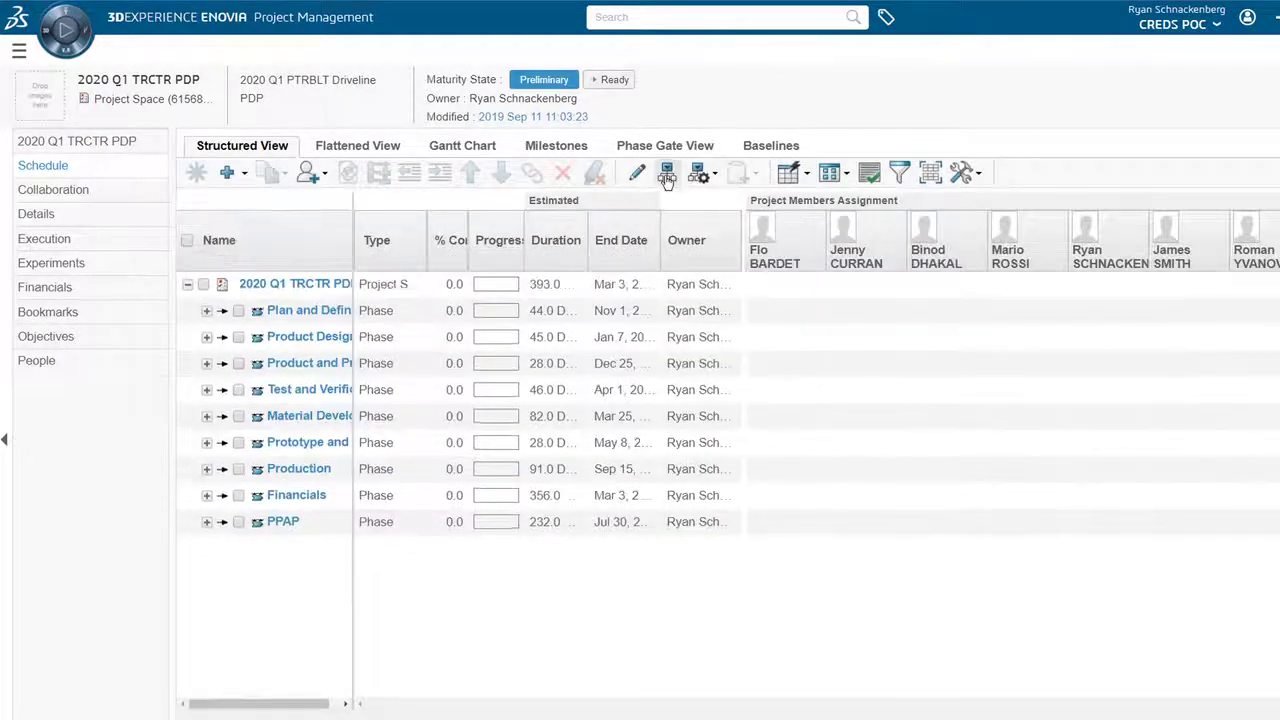
pyautogui.click(667, 176)
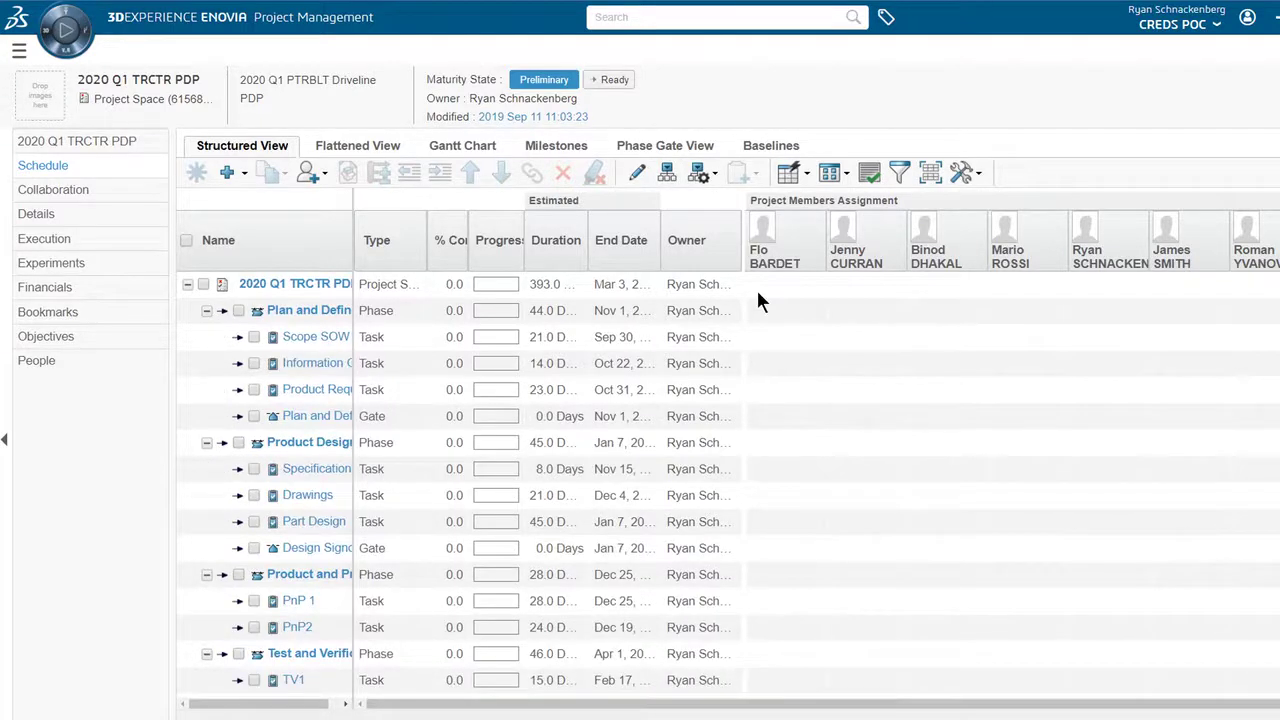
# Assign Scope SOW, Information Gathering, Product Request Process and the Plan and Define signoff to one member
pyautogui.click(858, 336)
pyautogui.click(869, 362)
pyautogui.click(869, 389)
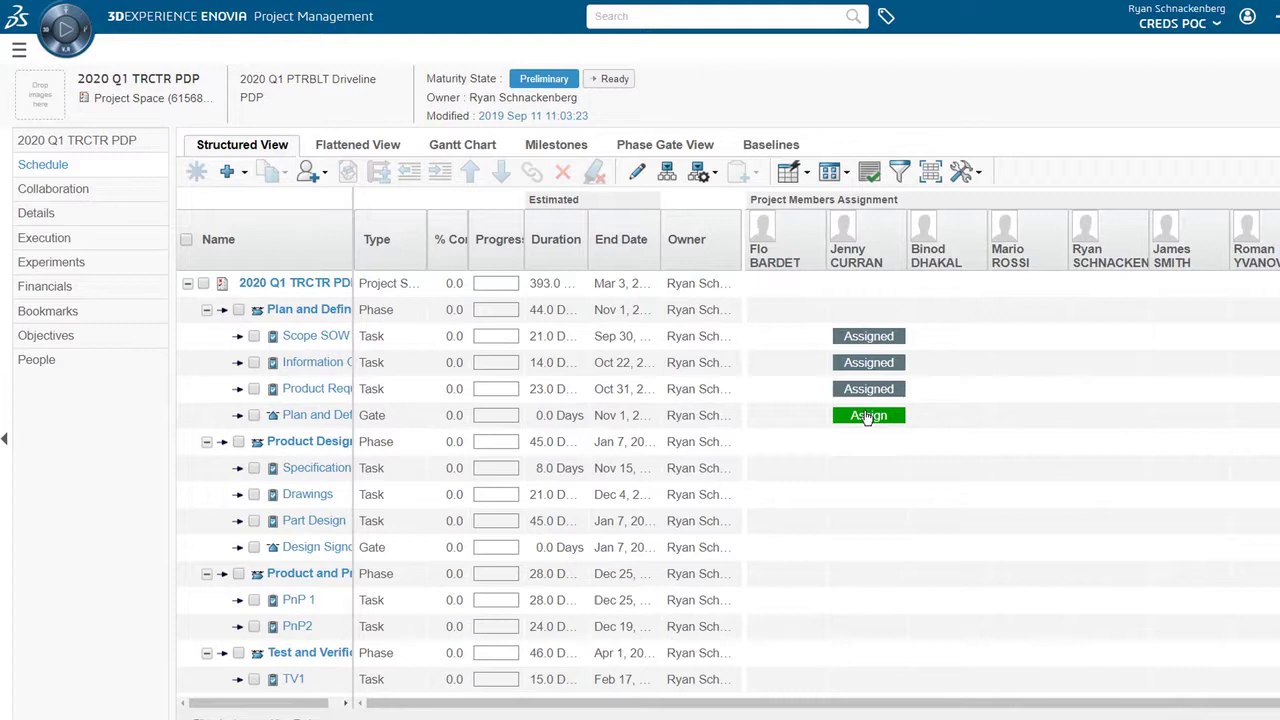
pyautogui.click(869, 415)
# Assign Specifications, Drawings and Part Design to a second team member
pyautogui.click(1030, 468)
pyautogui.click(1030, 494)
pyautogui.click(1028, 521)
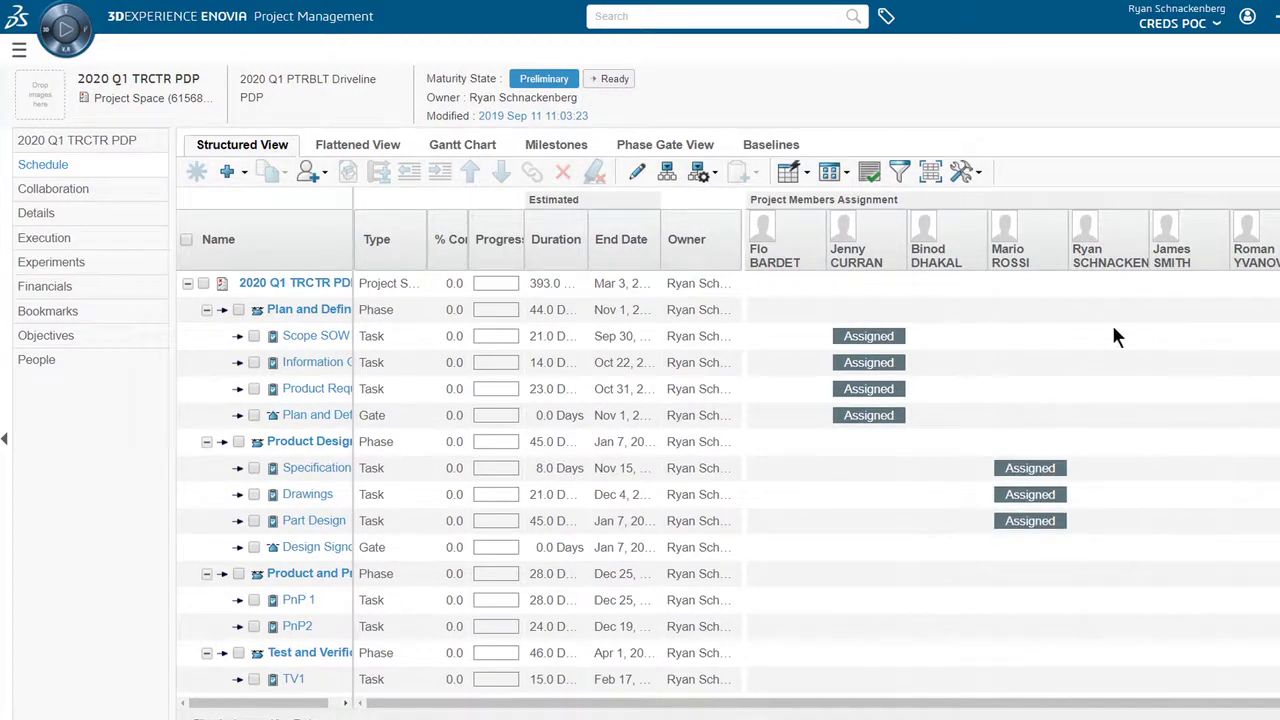
pyautogui.scroll(-5, 1117, 320)
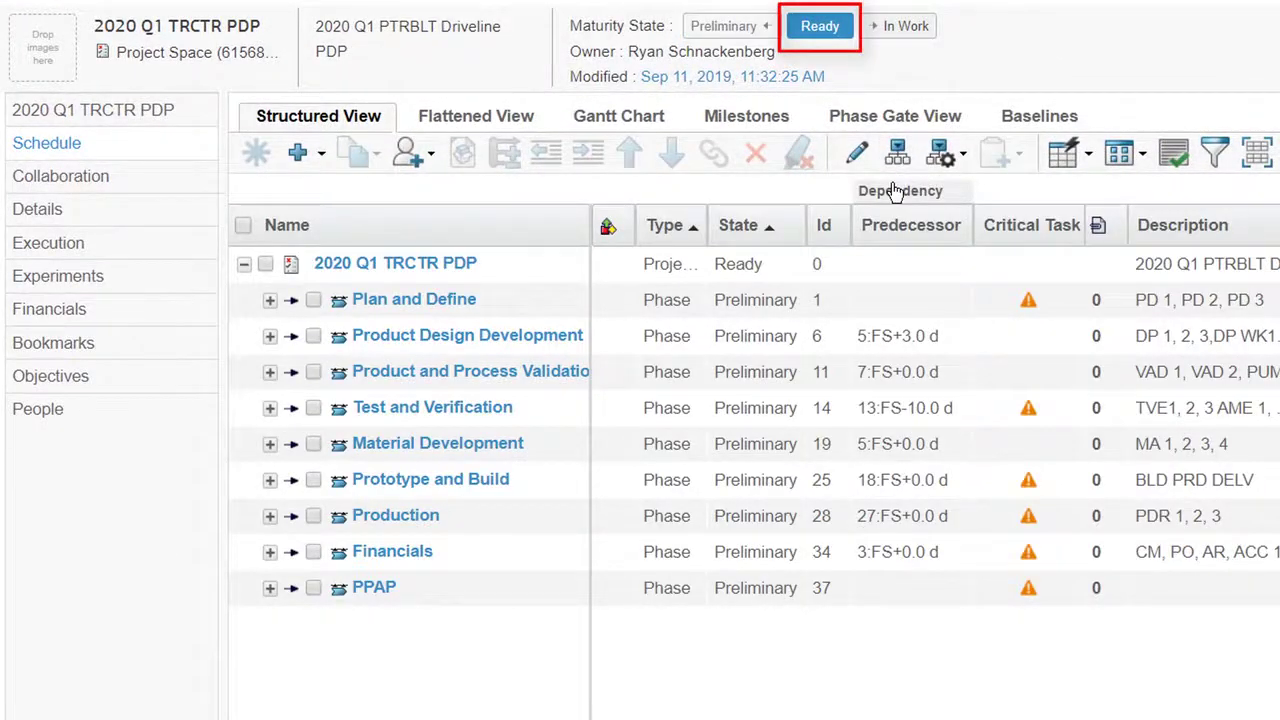
# Mass-update the State of Scope SOW, Information Gathering and Product Request Process to Ready
pyautogui.click(856, 152)
pyautogui.click(333, 373)
pyautogui.click(333, 409)
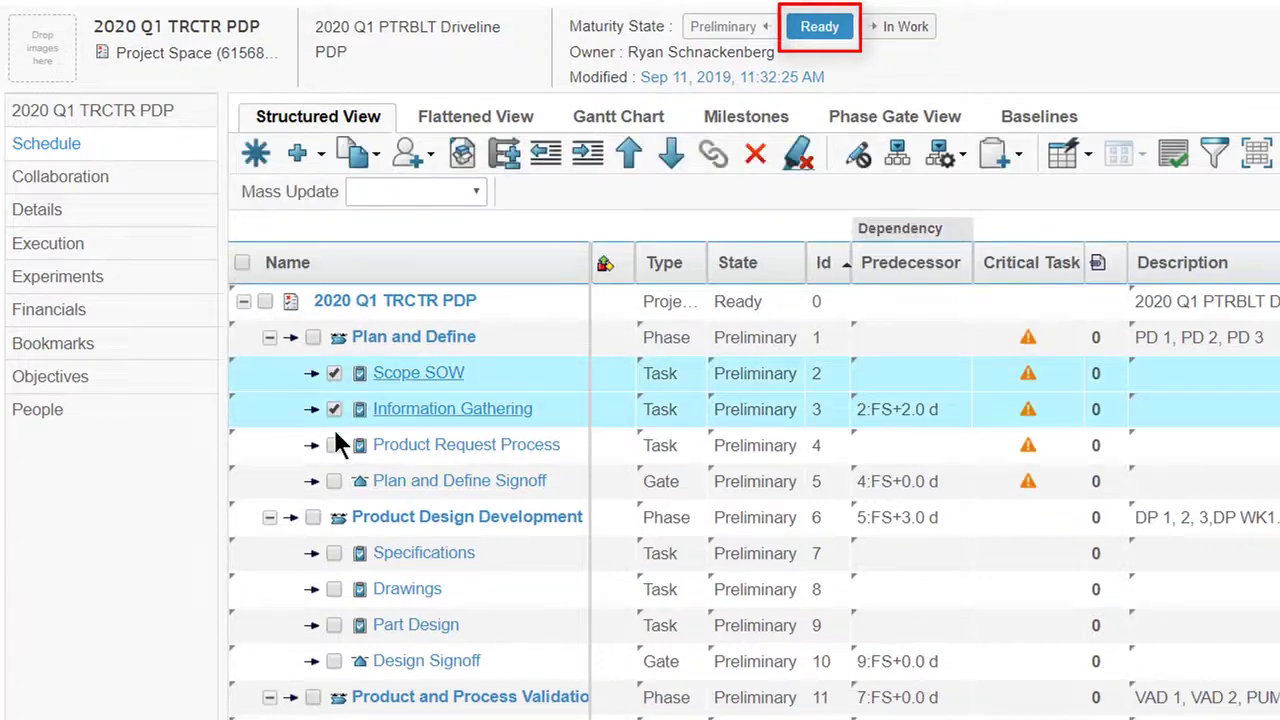
pyautogui.click(333, 445)
pyautogui.click(400, 191)
pyautogui.click(394, 273)
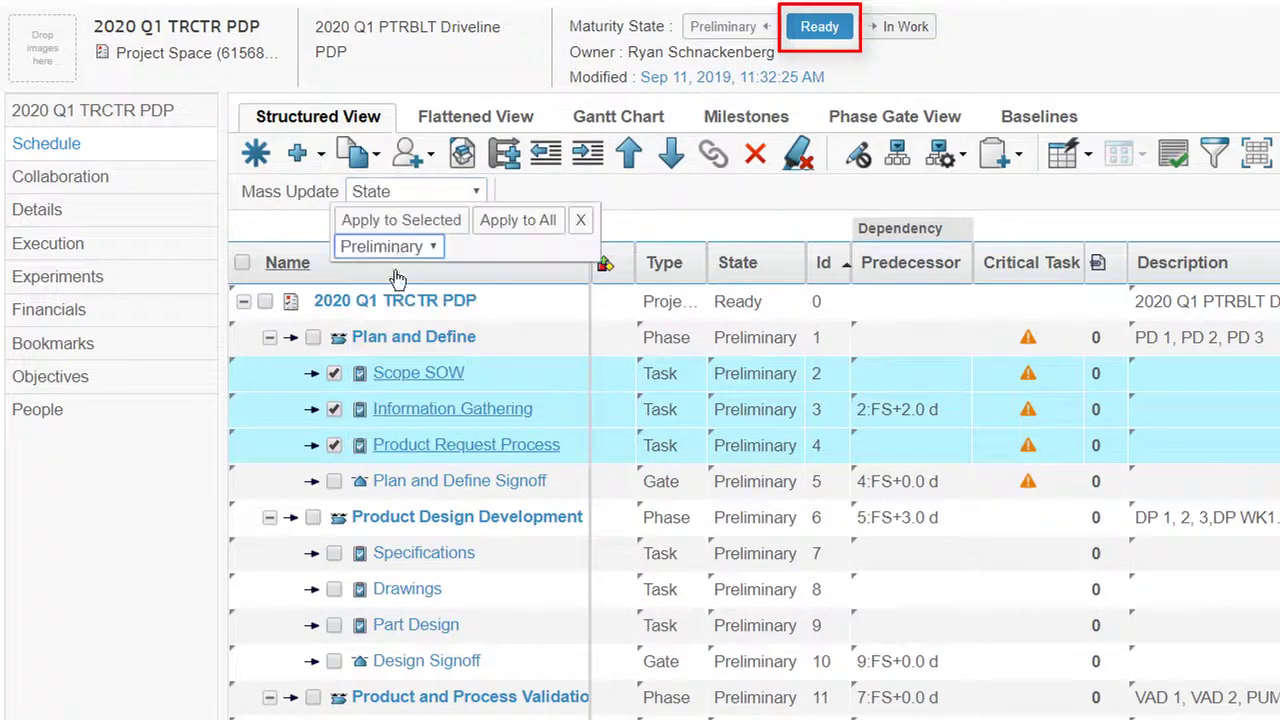
pyautogui.click(400, 248)
pyautogui.click(390, 288)
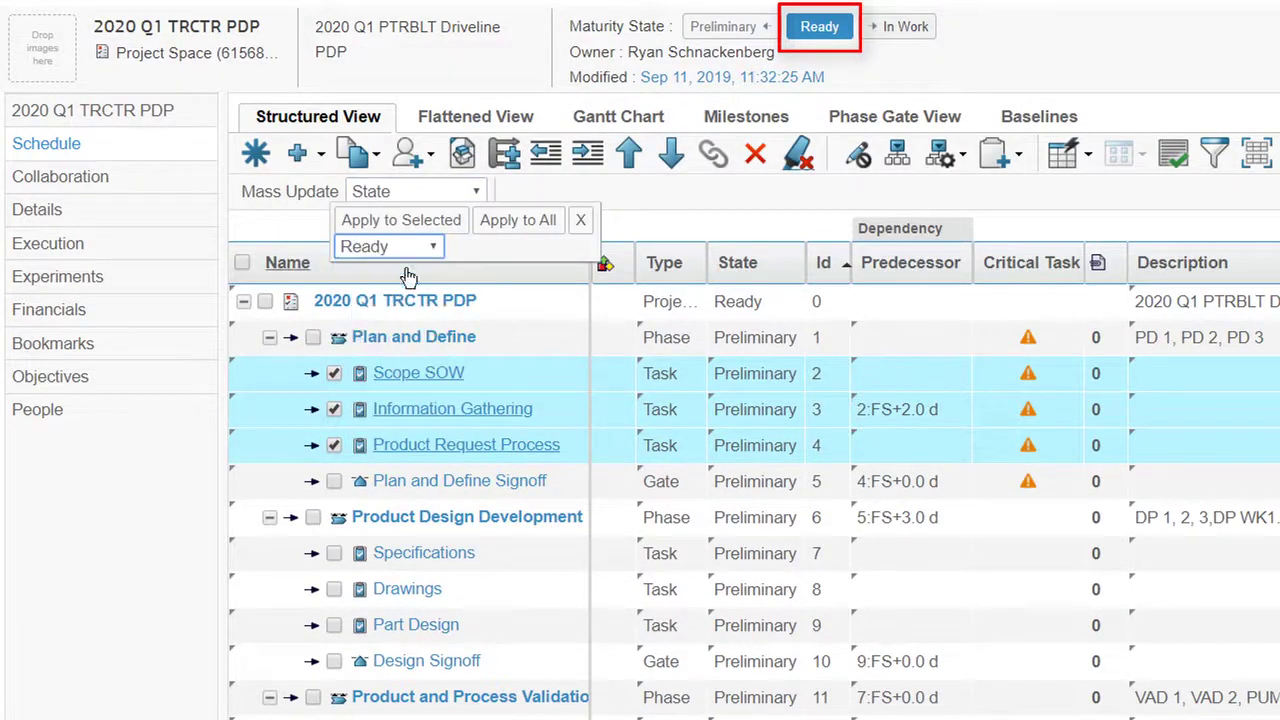
pyautogui.click(460, 224)
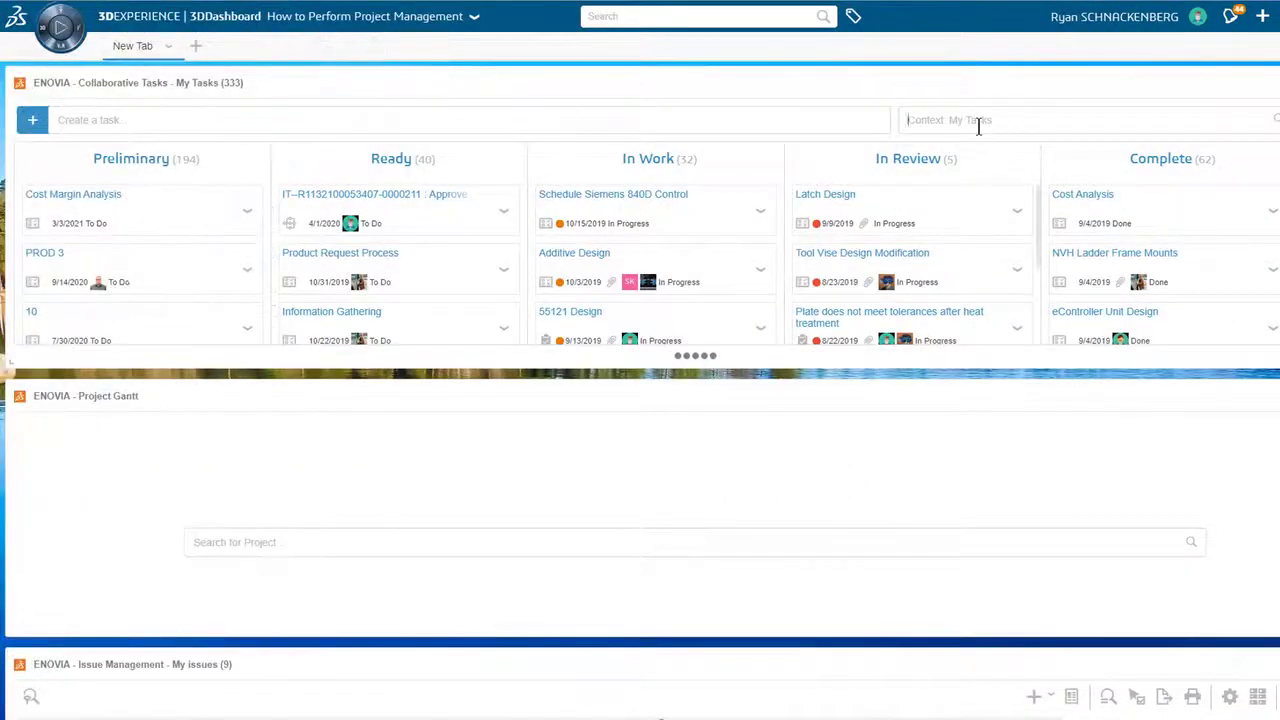
# Filter the Collaborative Tasks board to the 2020 Q1 TRCTR PDP project
pyautogui.click(978, 125)
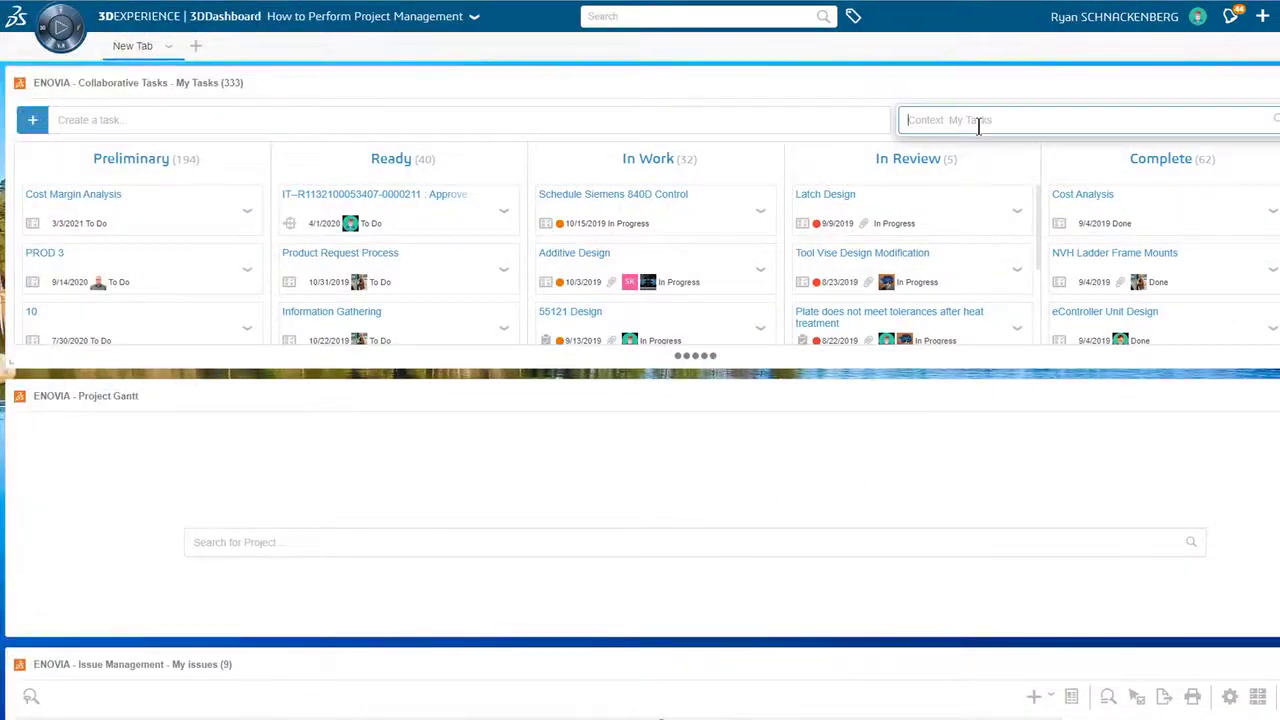
pyautogui.write('2020 Q1')
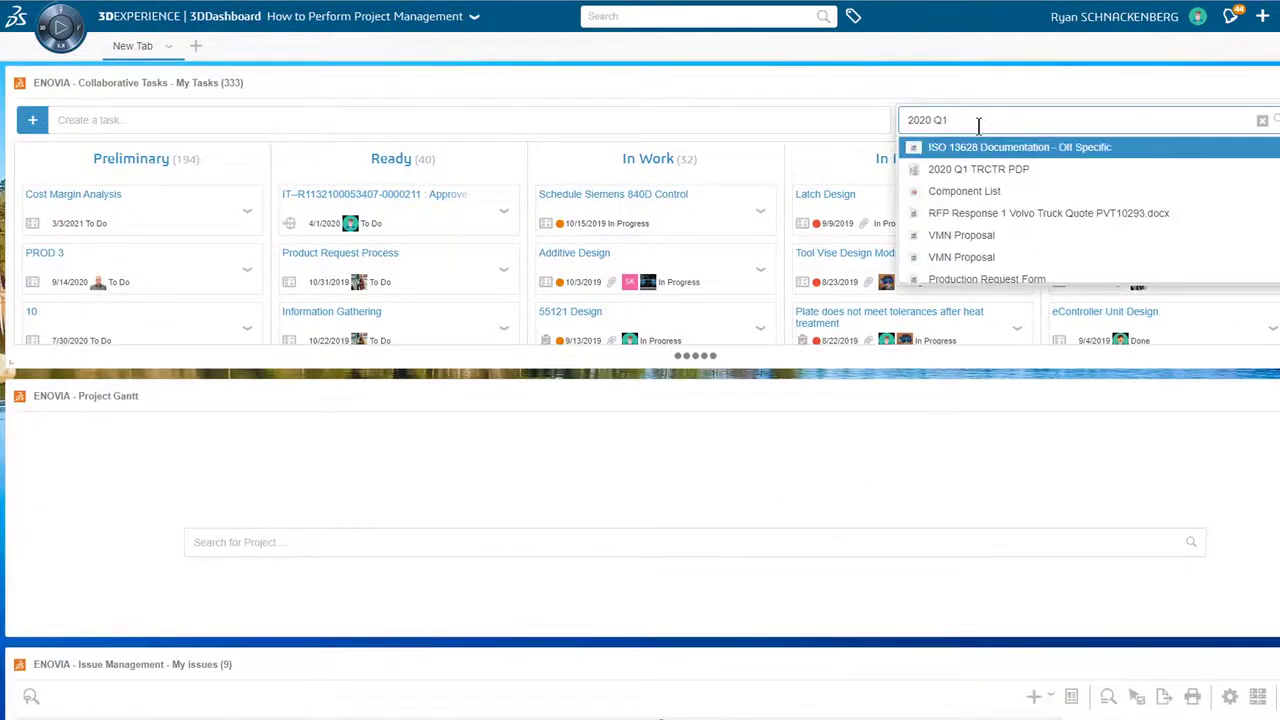
pyautogui.tripleClick(977, 126)
pyautogui.hotkey('ctrl', 'c')
pyautogui.click(987, 171)
# Load 2020 Q1 TRCTR PDP into the Project Gantt panel
pyautogui.click(818, 537)
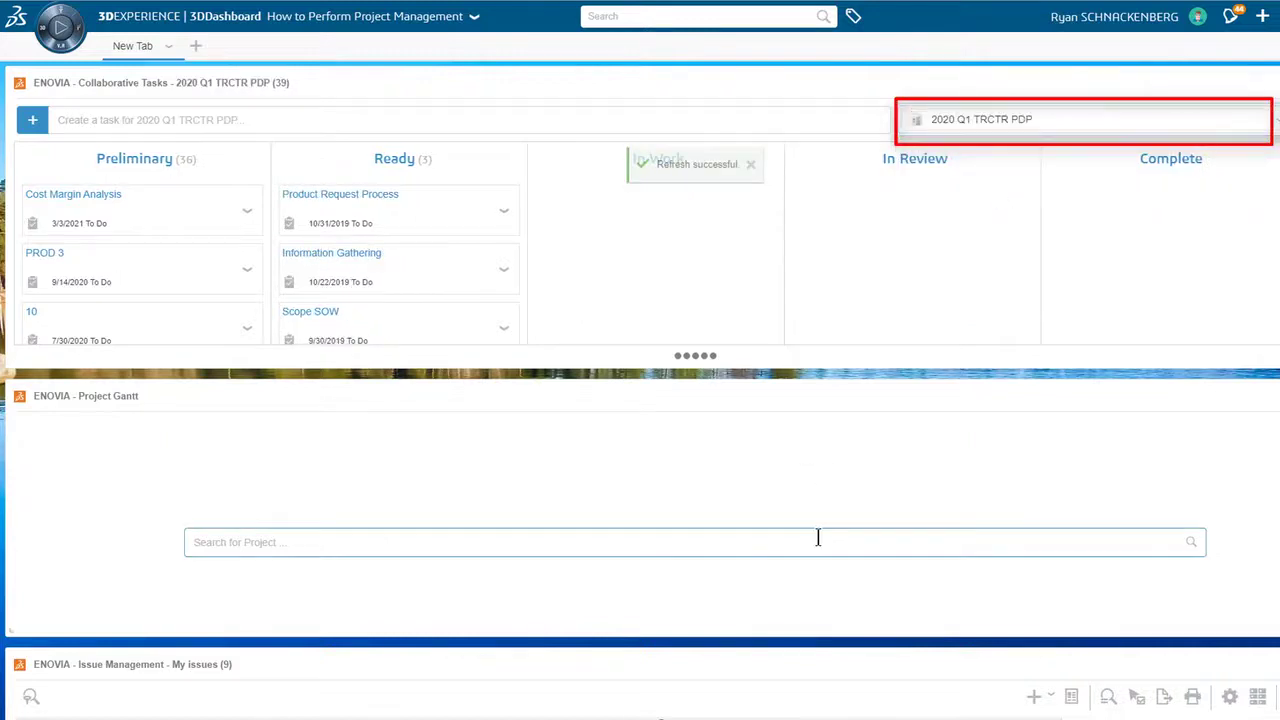
pyautogui.hotkey('ctrl', 'v')
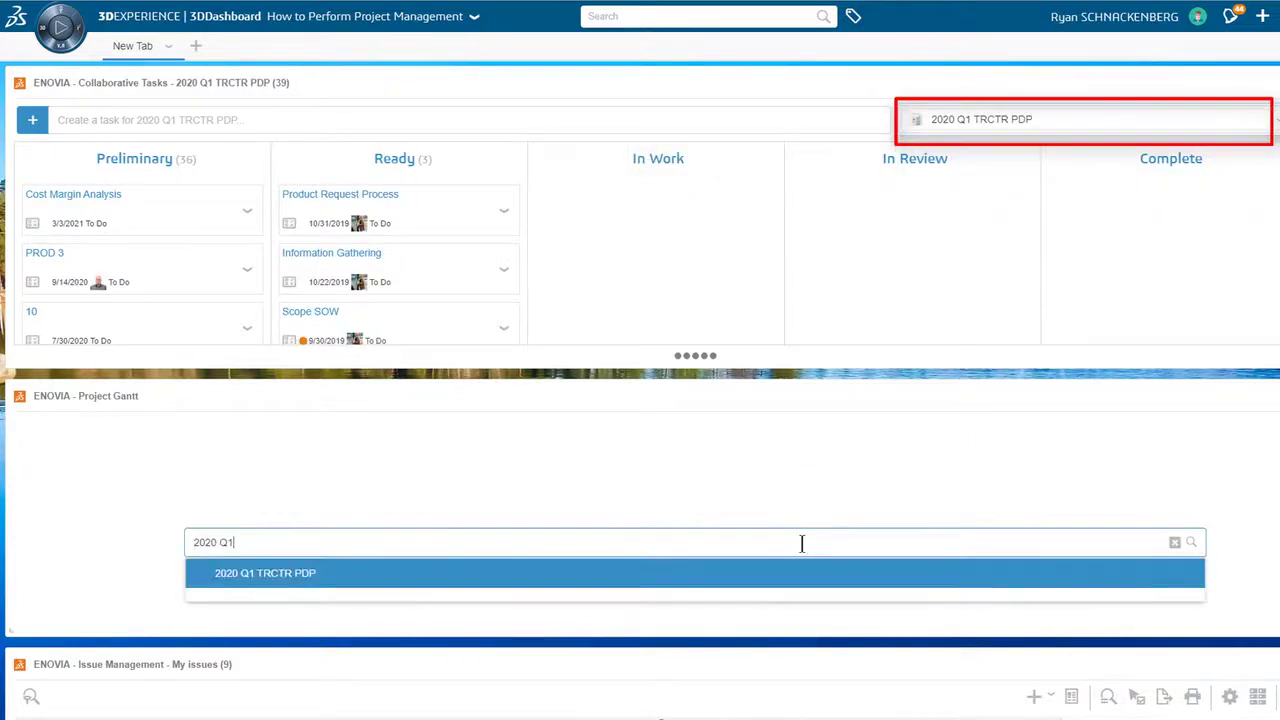
pyautogui.press('Return')
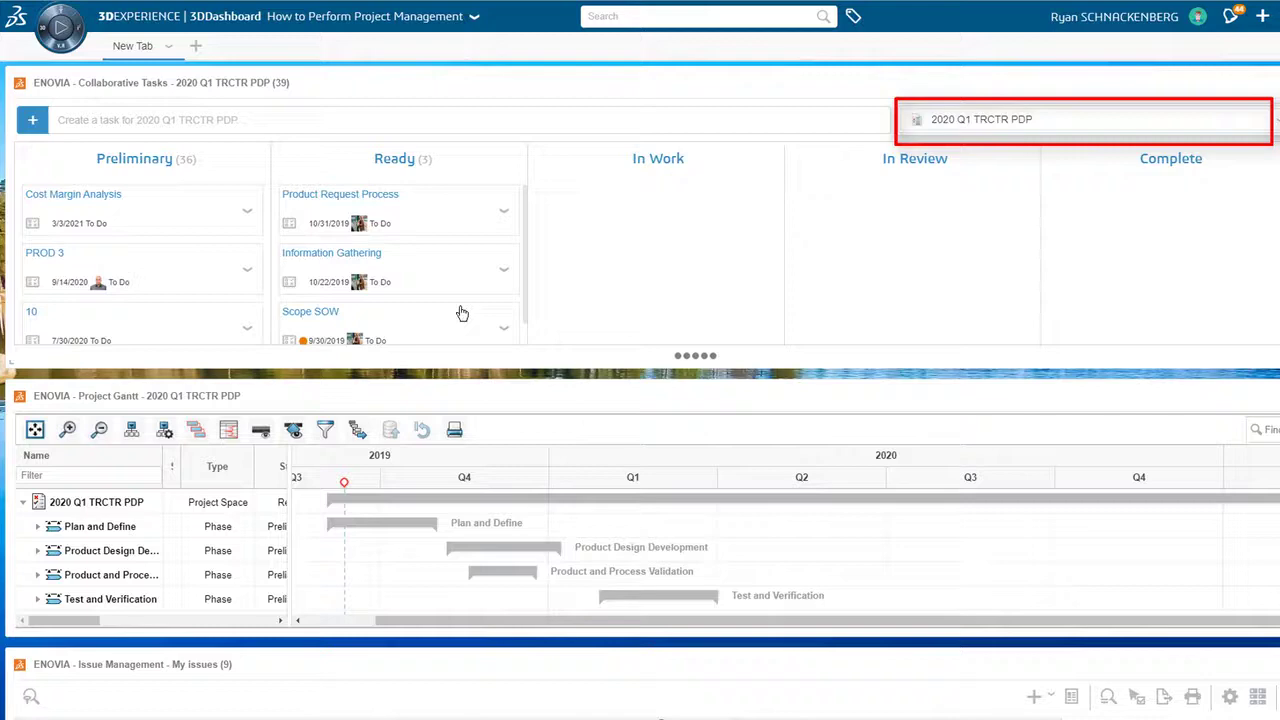
# Open the Scope SOW task's edit form from its Task Menu
pyautogui.scroll(-1, 464, 321)
pyautogui.scroll(-2, 464, 321)
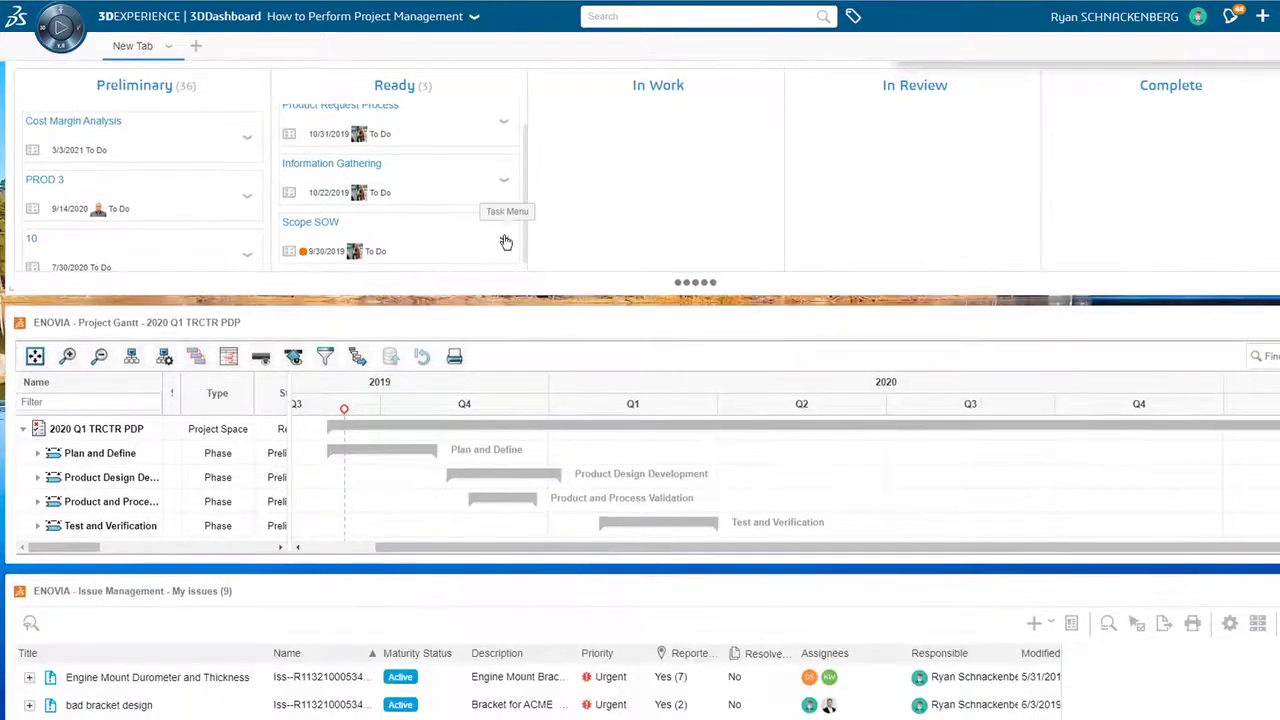
pyautogui.click(503, 238)
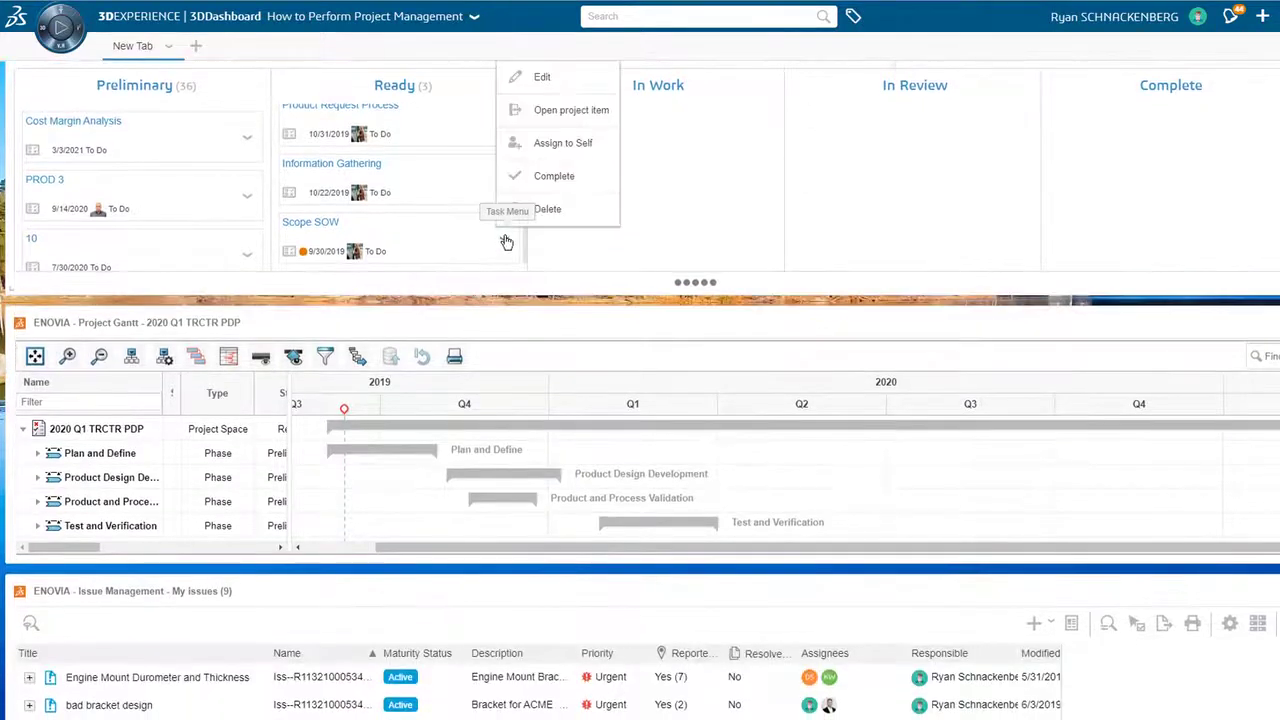
pyautogui.click(574, 79)
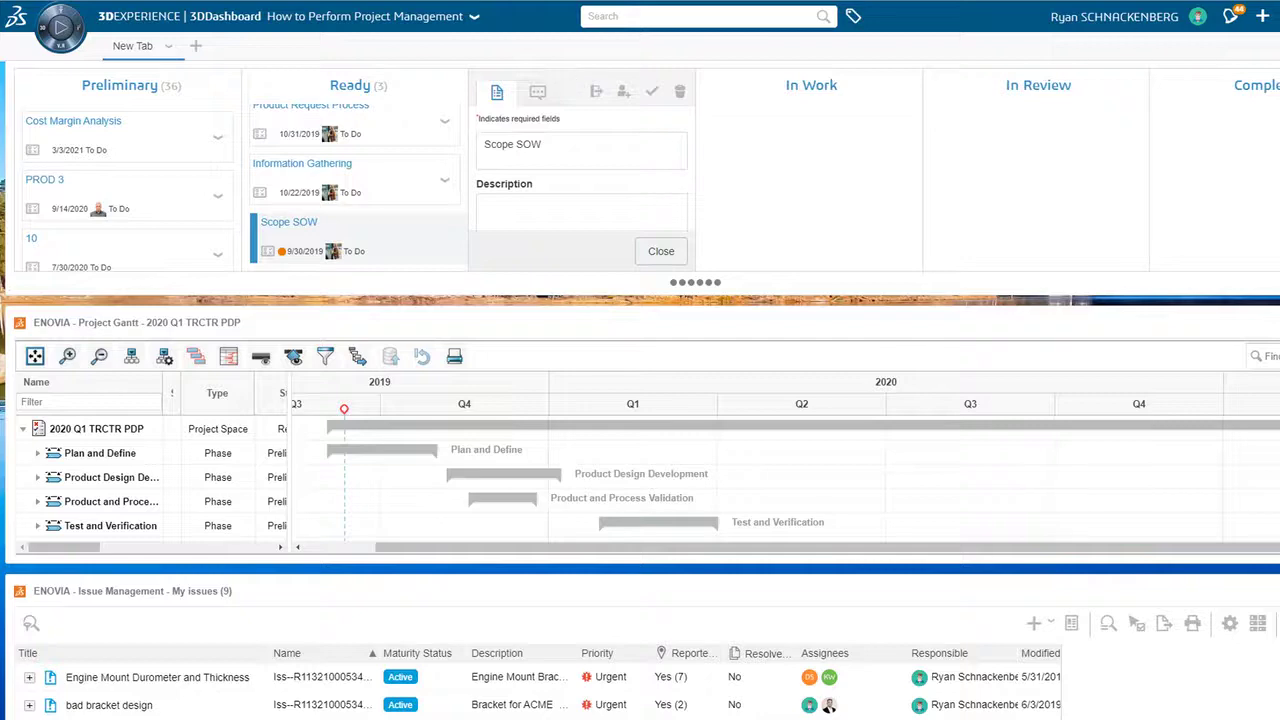
pyautogui.scroll(2, 640, 320)
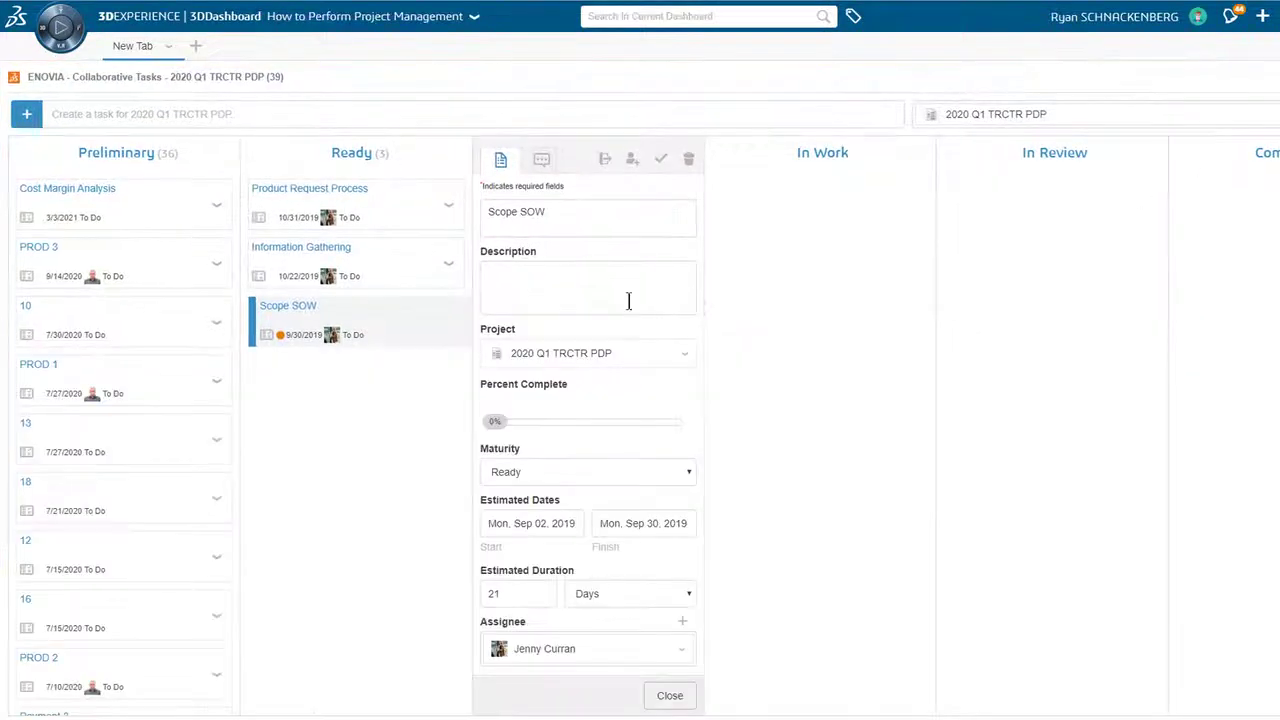
# Give Scope SOW a description, a Sep 18, 2019 start date and a 21-day estimated duration
pyautogui.click(543, 275)
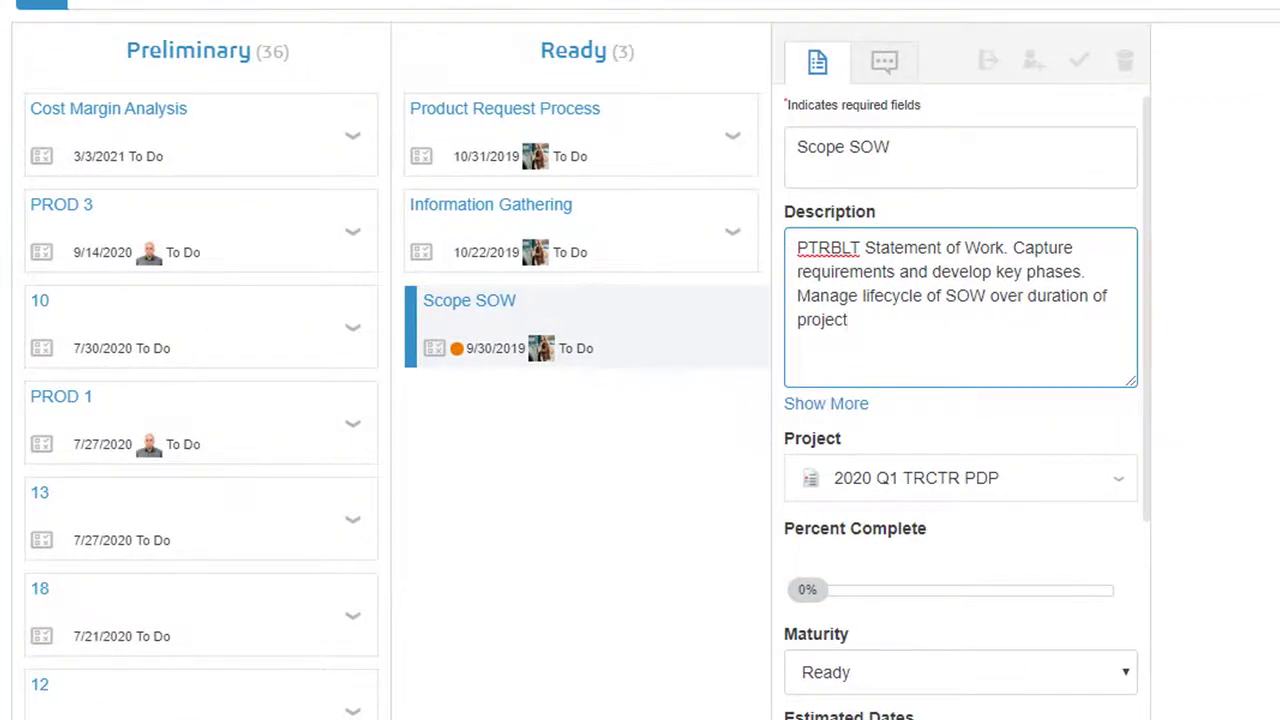
pyautogui.click(908, 684)
pyautogui.press('Tab')
pyautogui.press('Tab')
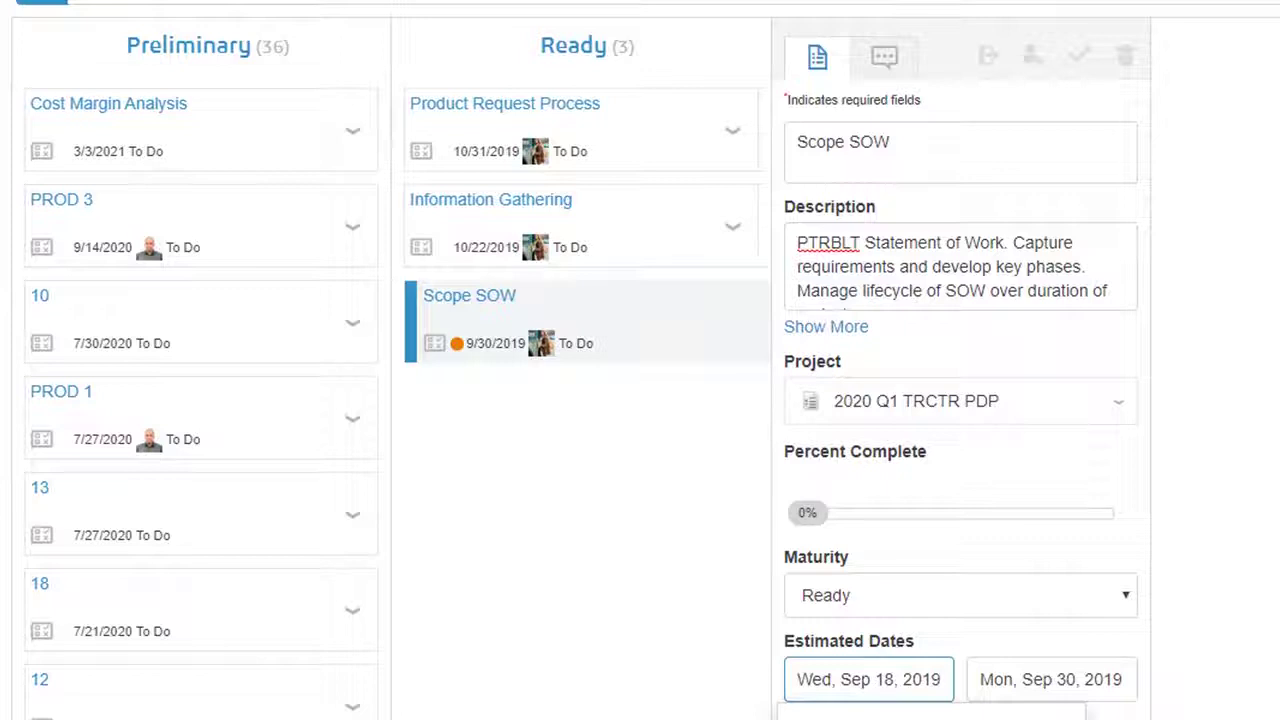
pyautogui.write('24')
pyautogui.moveTo(822, 549); pyautogui.dragTo(785, 552)
pyautogui.write('21')
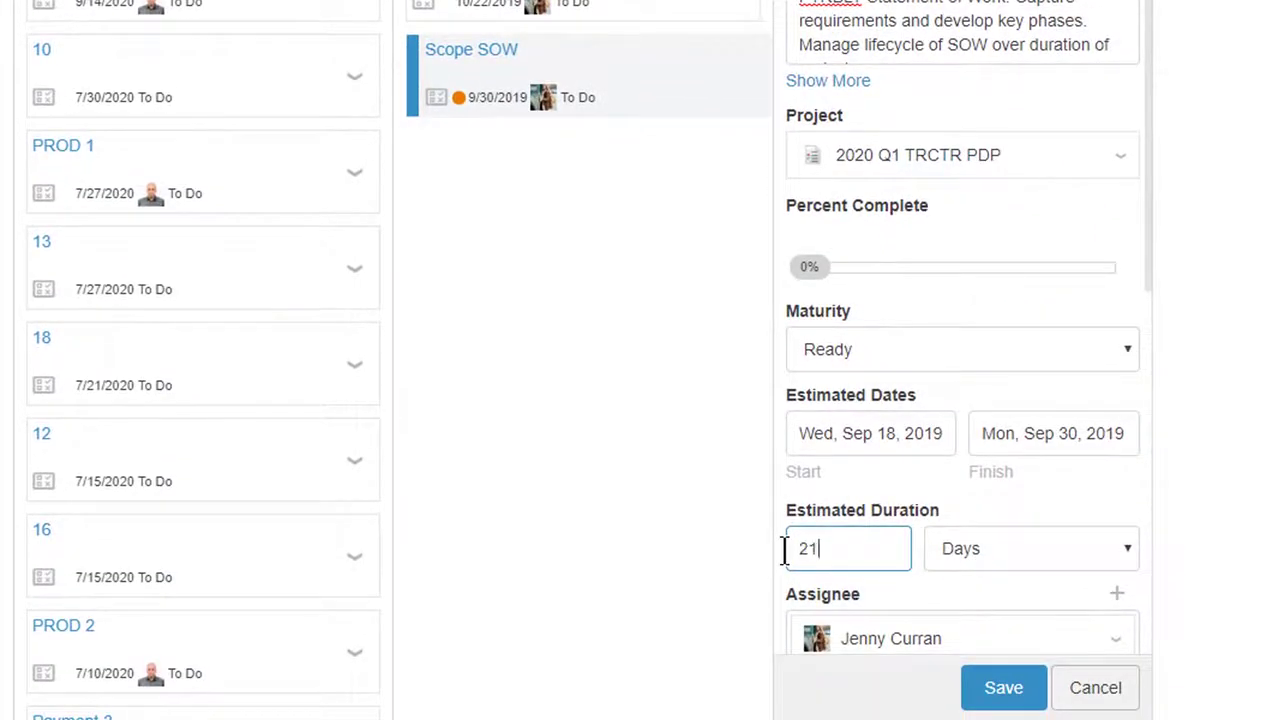
pyautogui.click(953, 517)
# Attach SOW Template_Driveline PDP from the SOW folder to Scope SOW and save the task
pyautogui.scroll(-3, 980, 520)
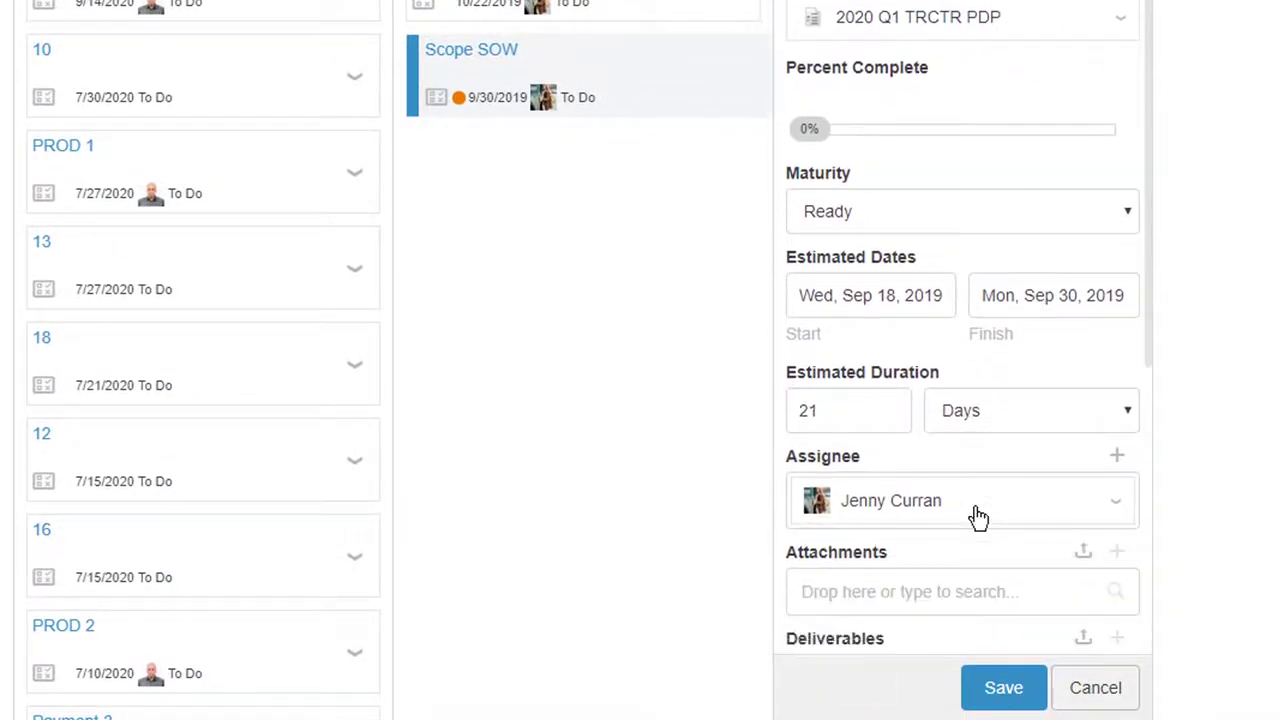
pyautogui.click(1084, 449)
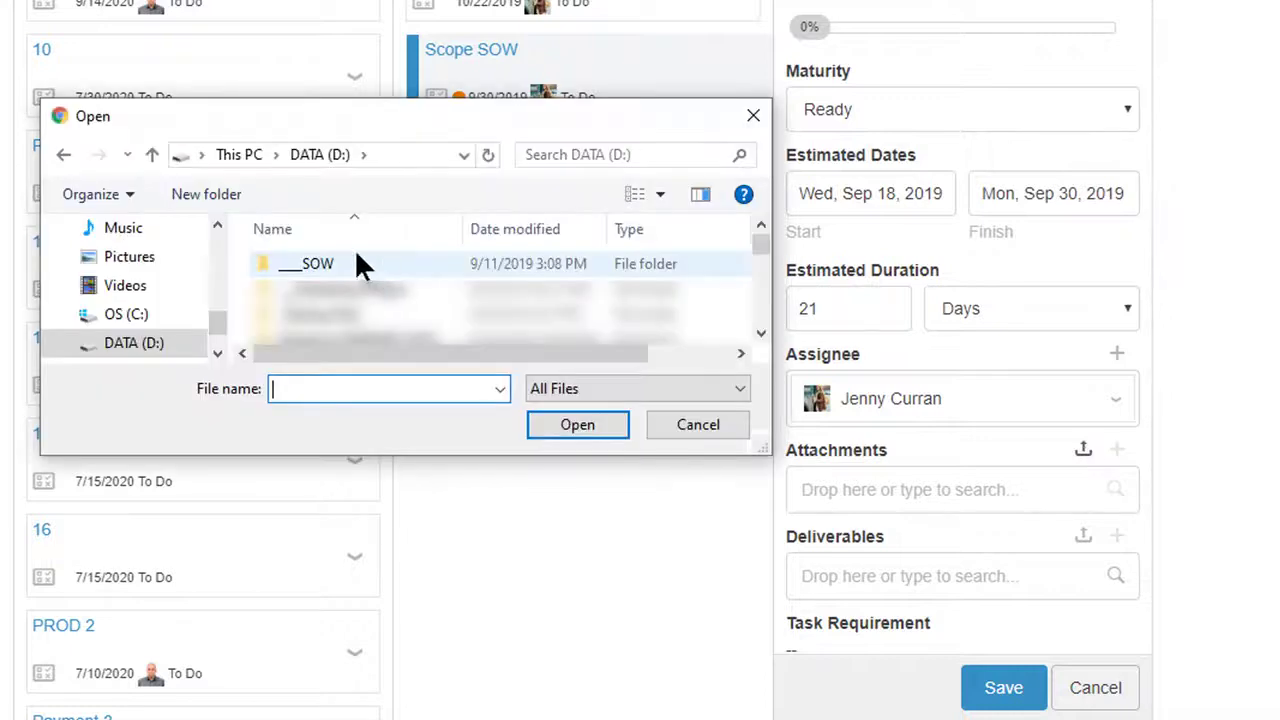
pyautogui.doubleClick(357, 262)
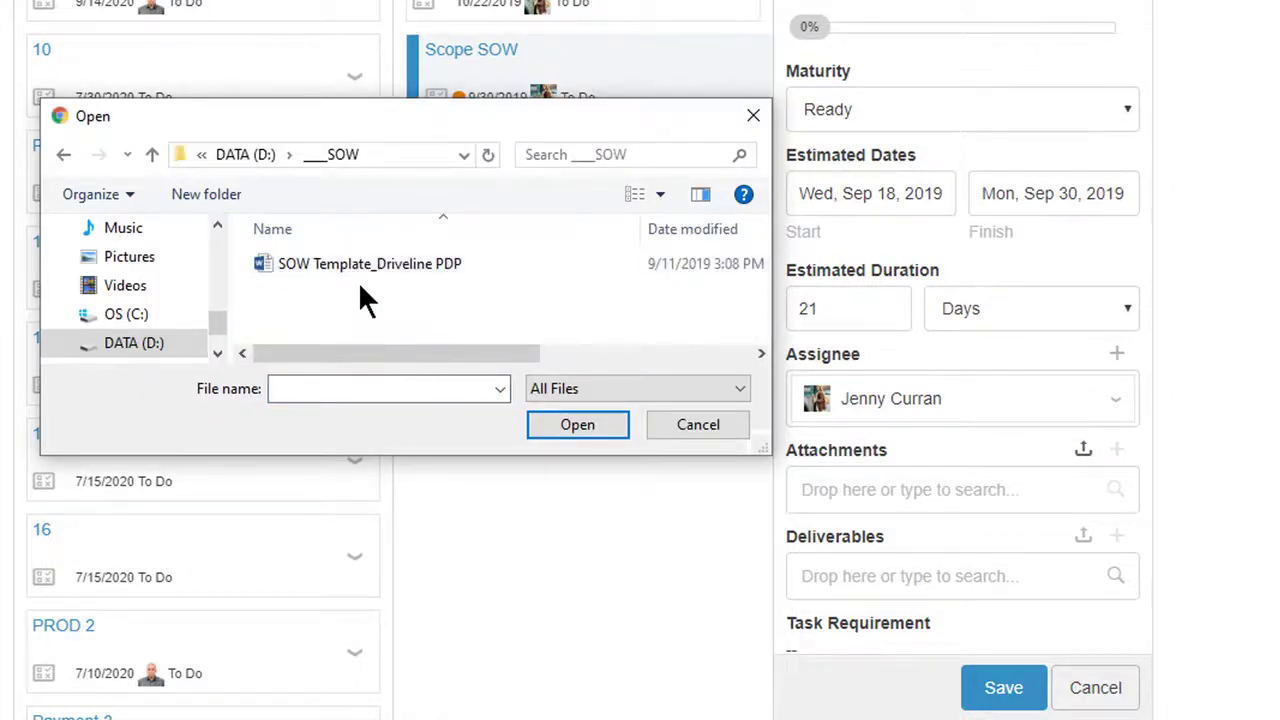
pyautogui.click(362, 265)
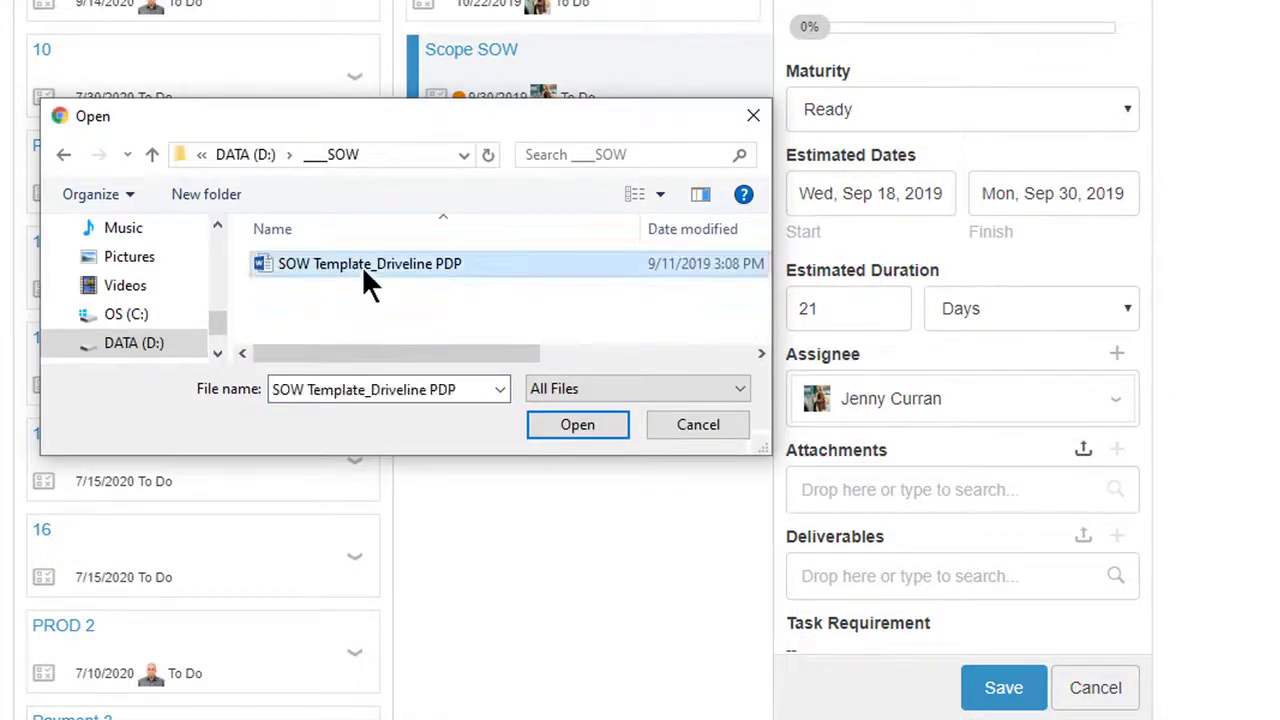
pyautogui.click(584, 422)
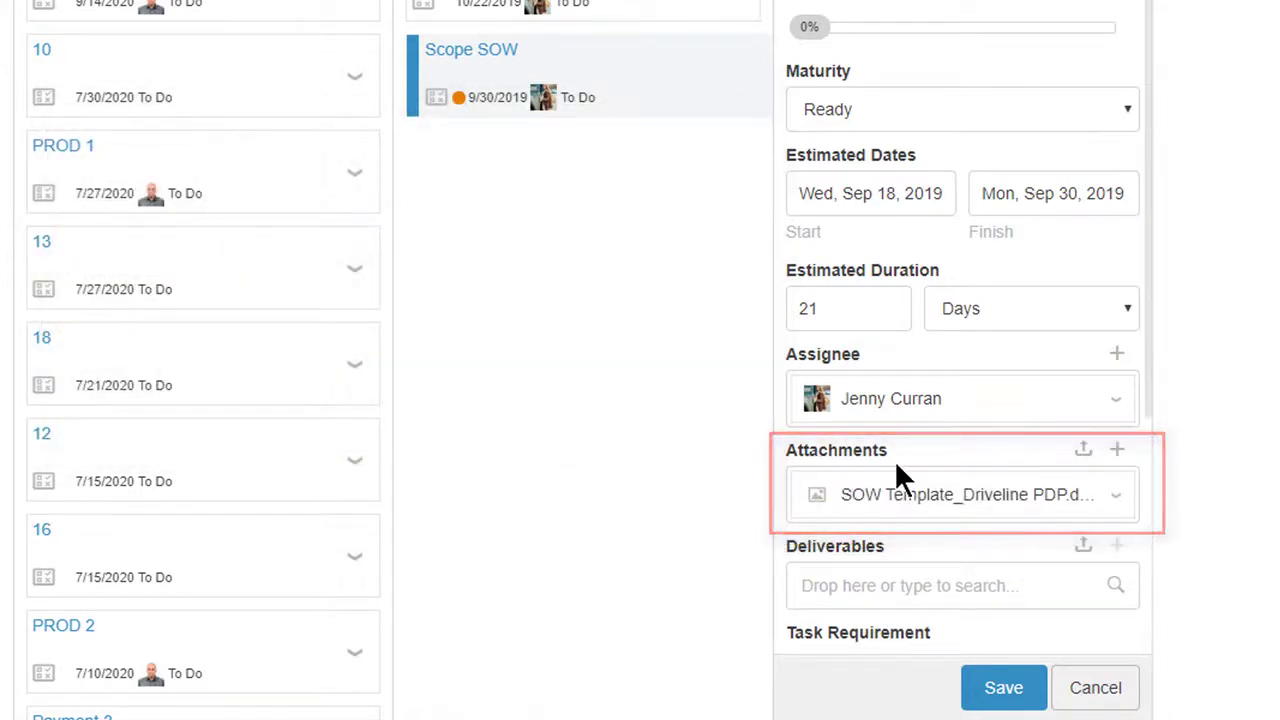
pyautogui.scroll(-3, 895, 466)
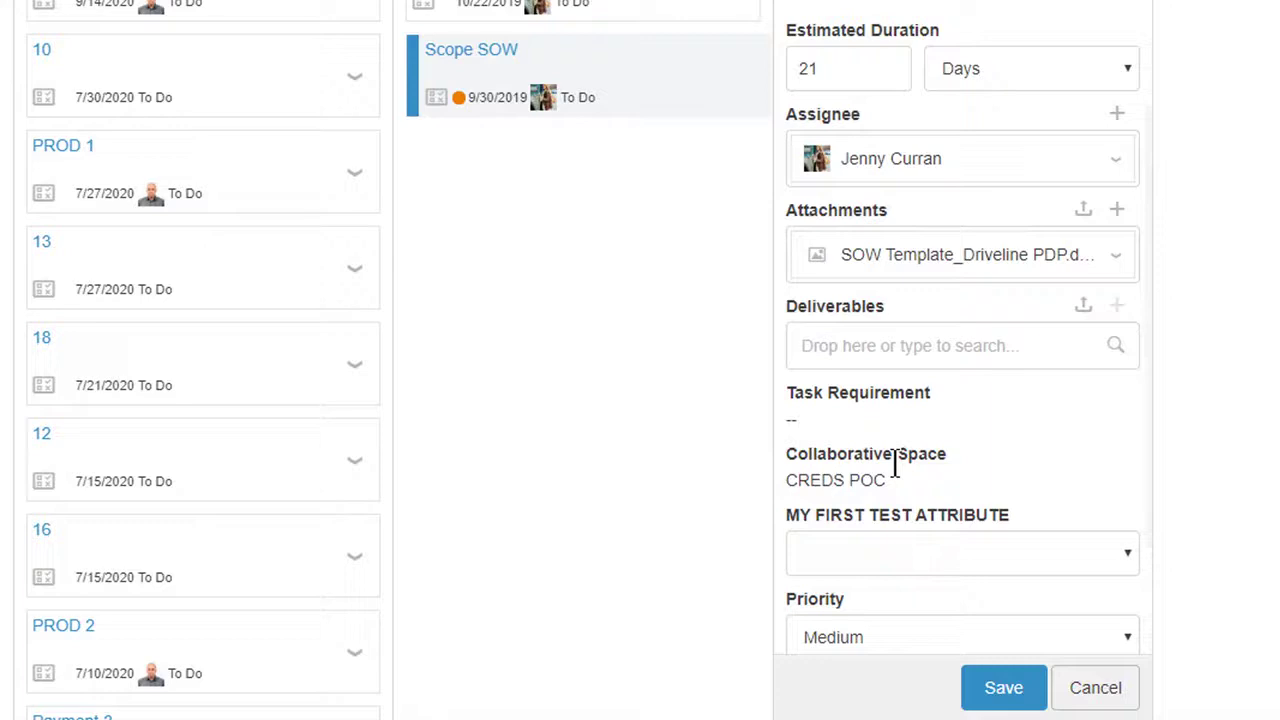
pyautogui.scroll(-2, 895, 466)
pyautogui.click(1003, 687)
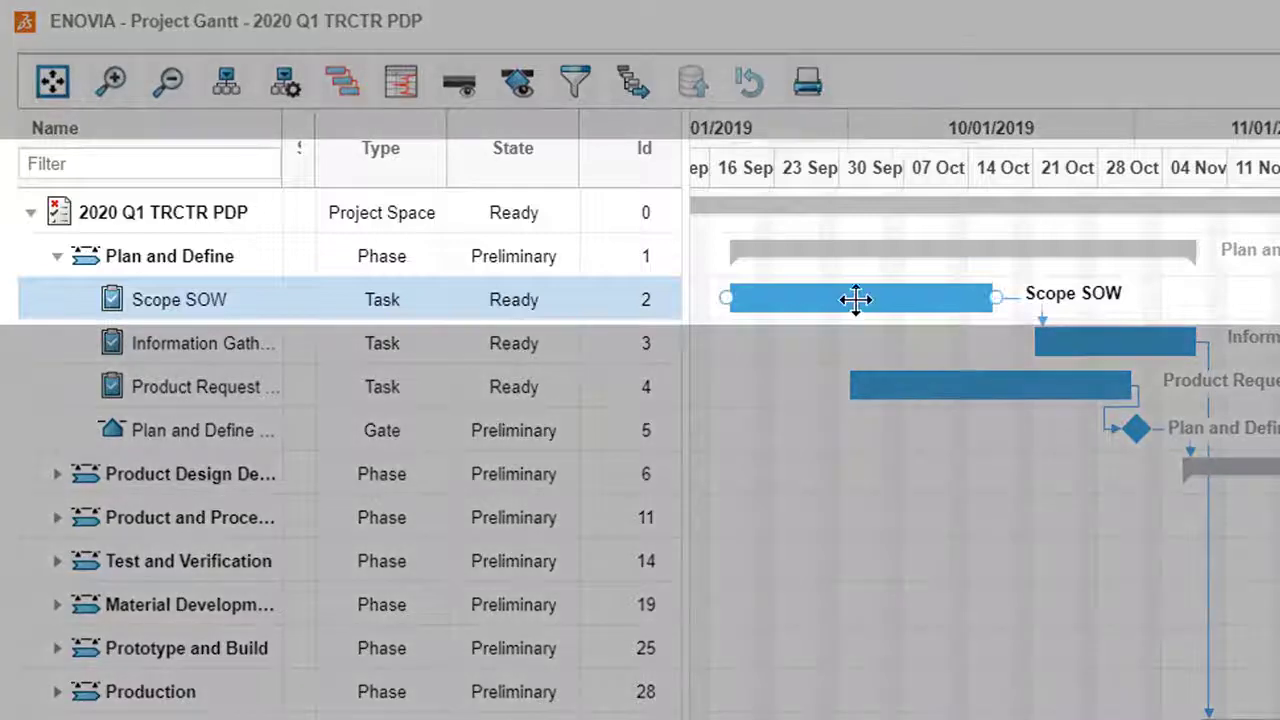
pyautogui.moveTo(855, 299)
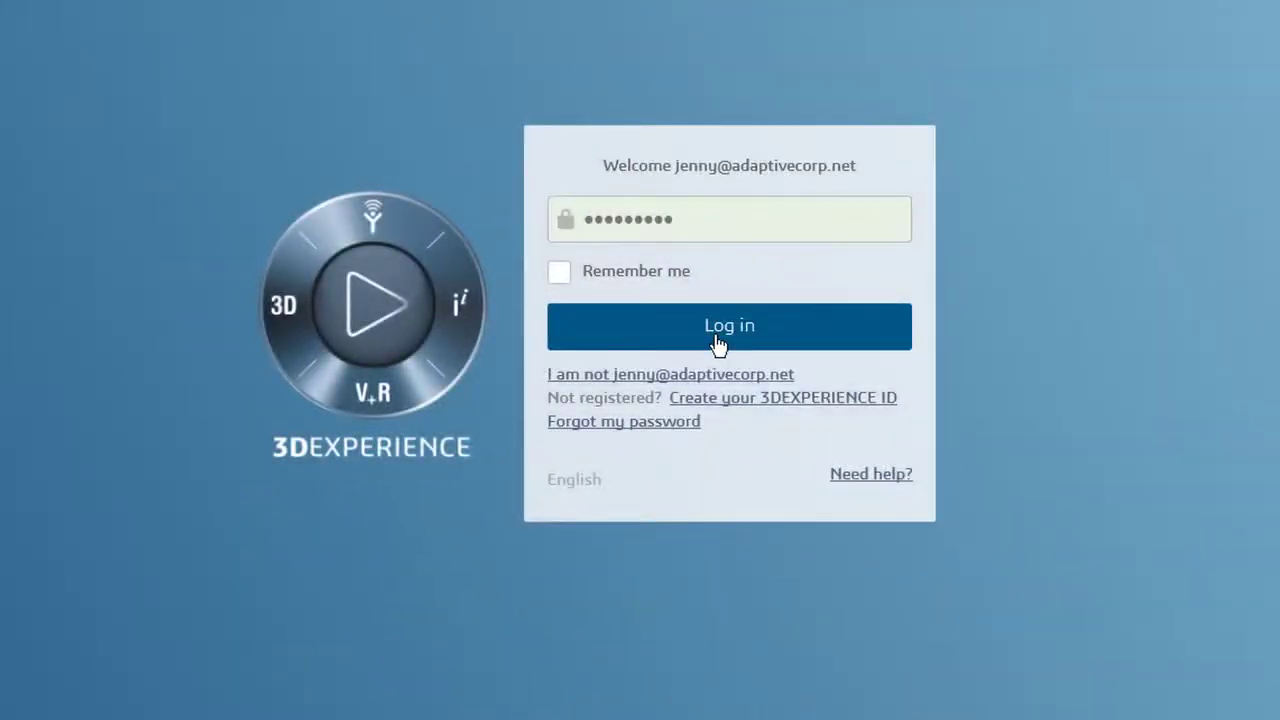
# Sign back in and open Scope SOW's details with the full description shown
pyautogui.click(718, 340)
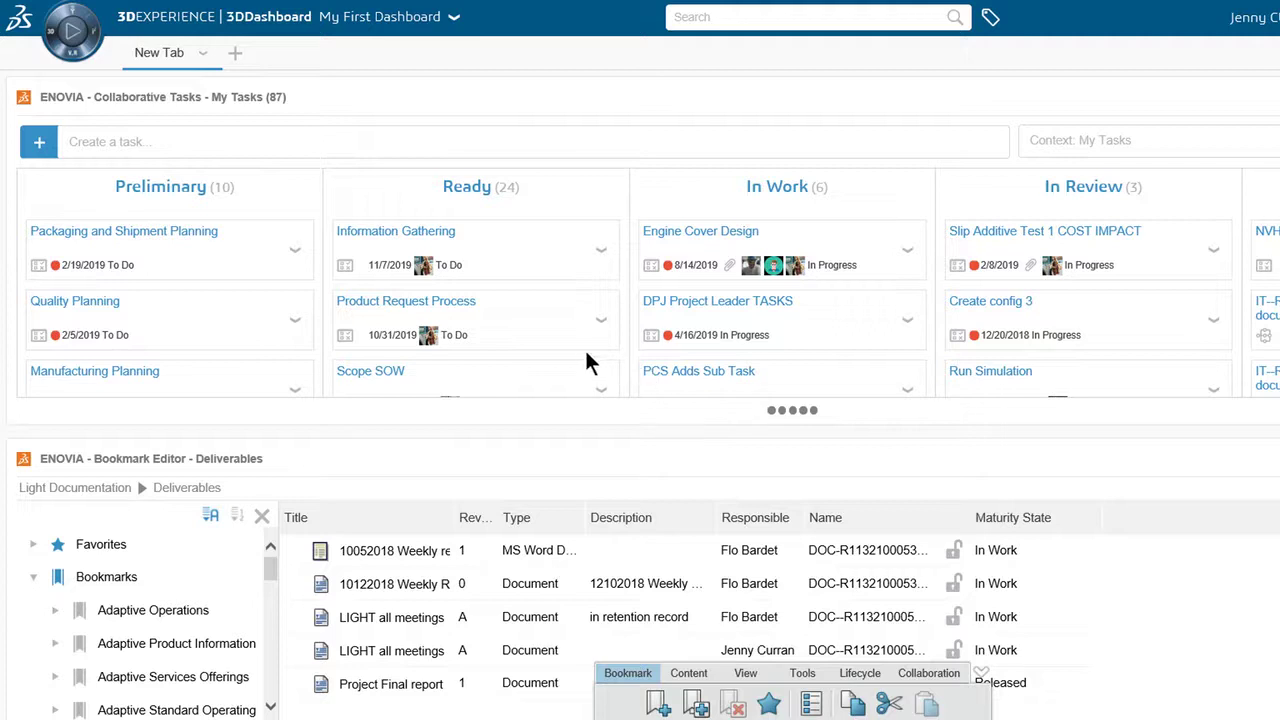
pyautogui.scroll(-2, 590, 362)
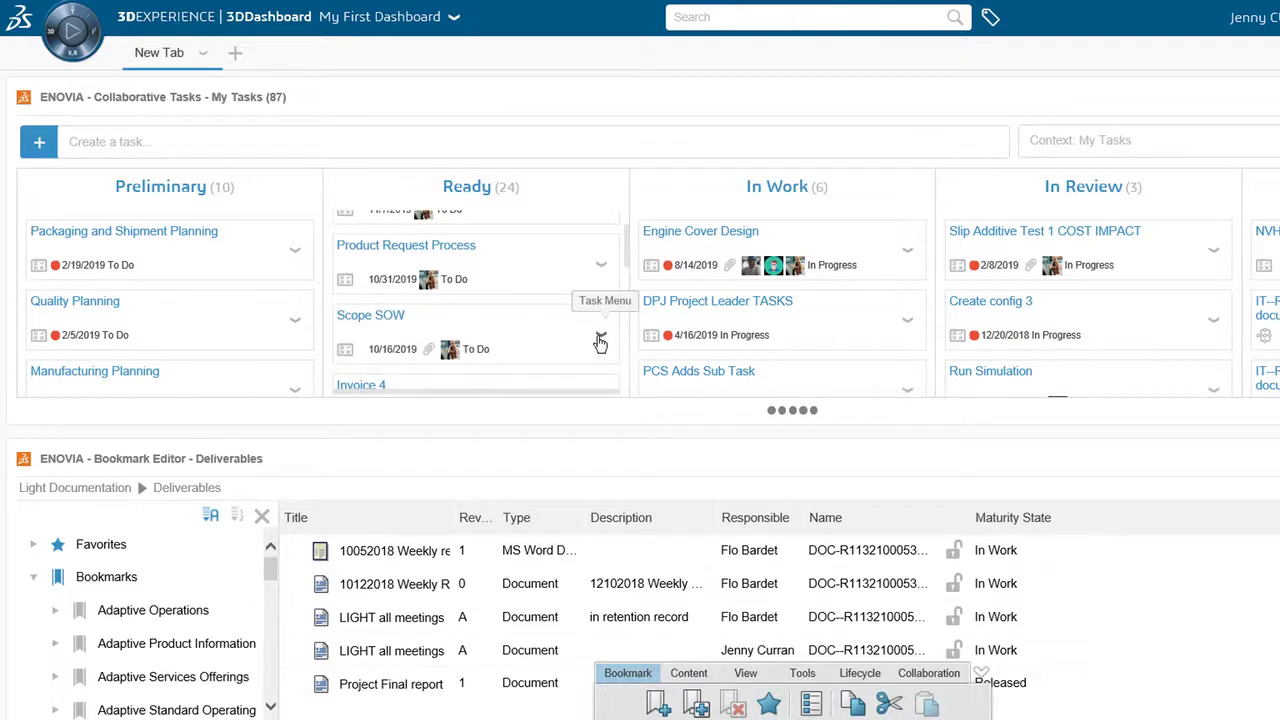
pyautogui.click(601, 339)
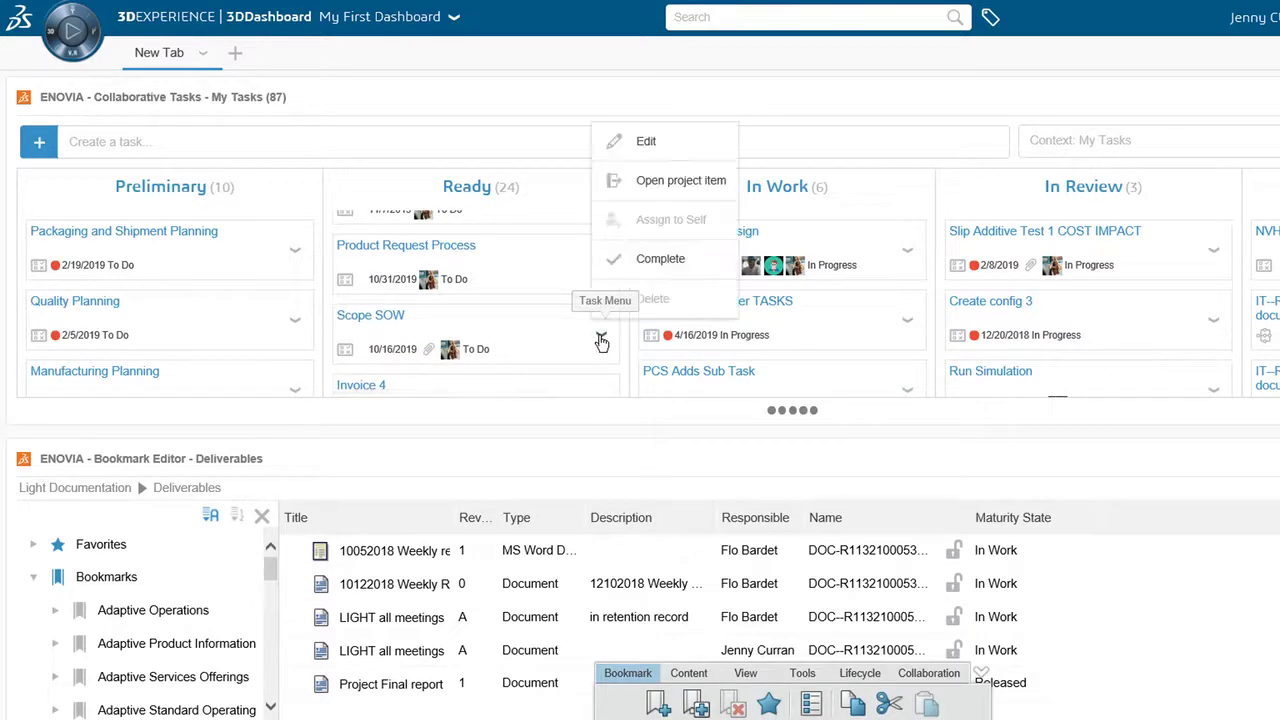
pyautogui.click(645, 143)
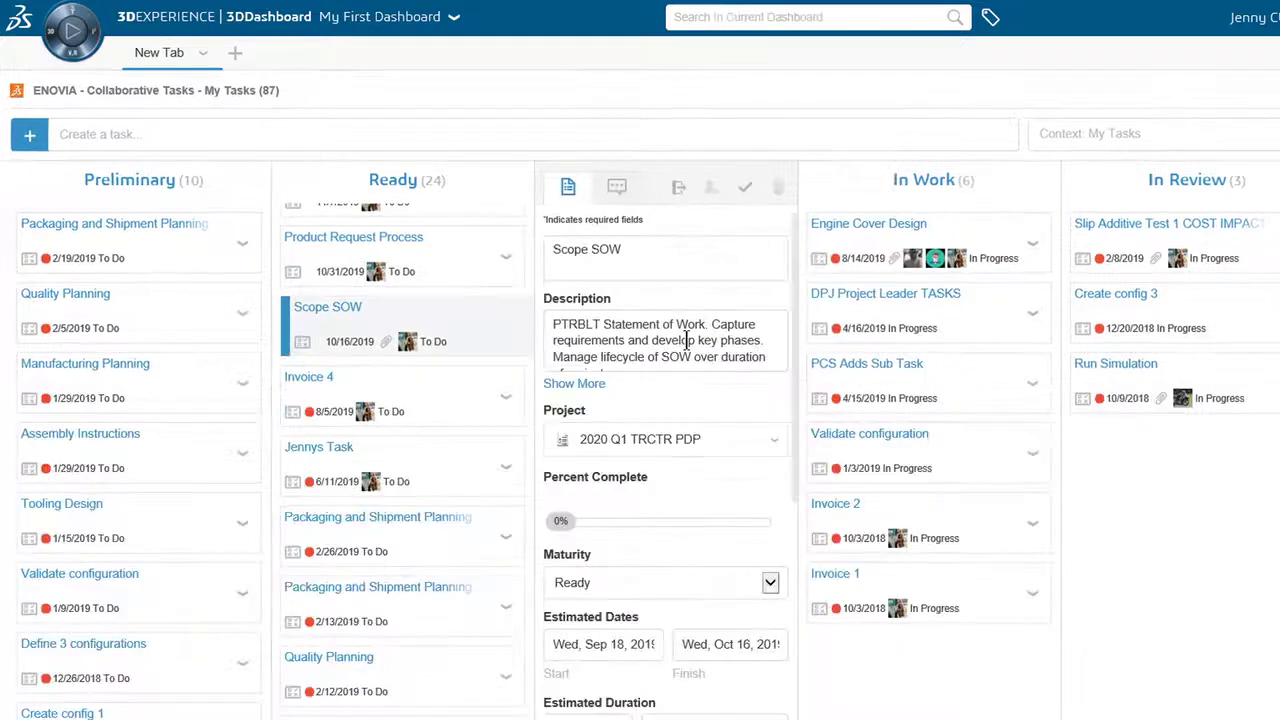
pyautogui.click(688, 340)
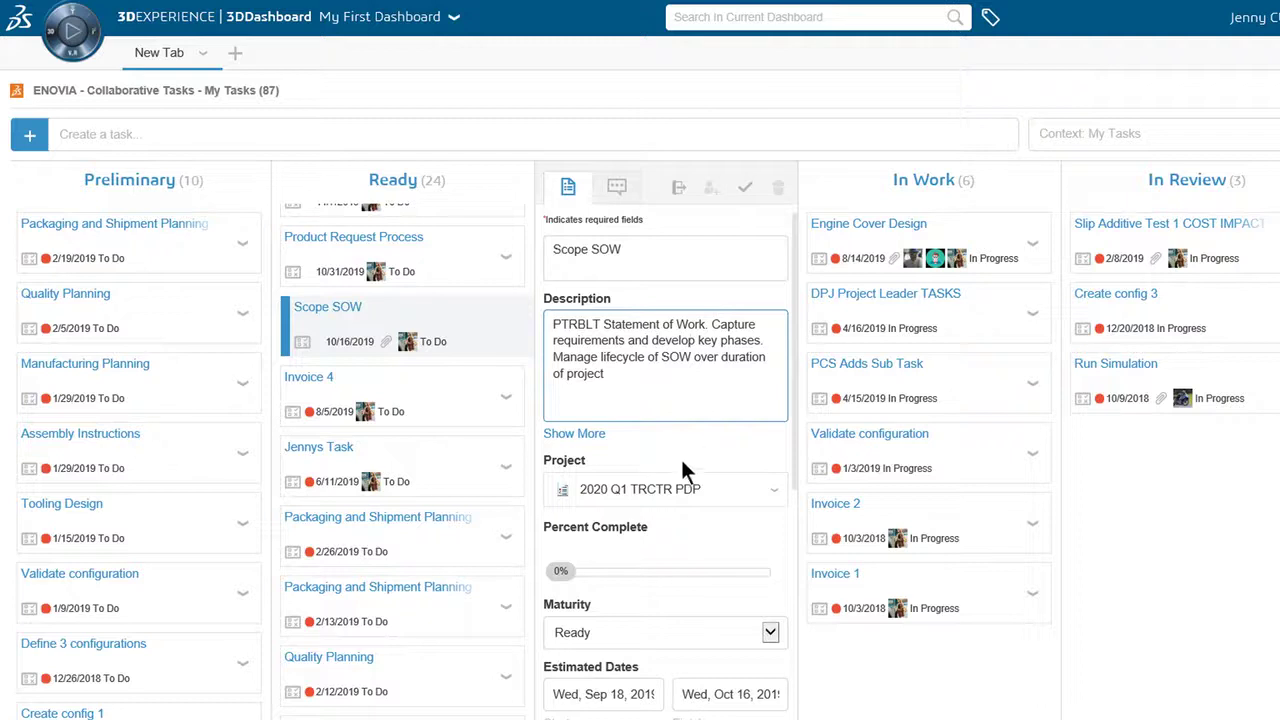
# Download the SOW Template_Driveline PDP attachment and scroll through it in Word
pyautogui.scroll(-1, 678, 510)
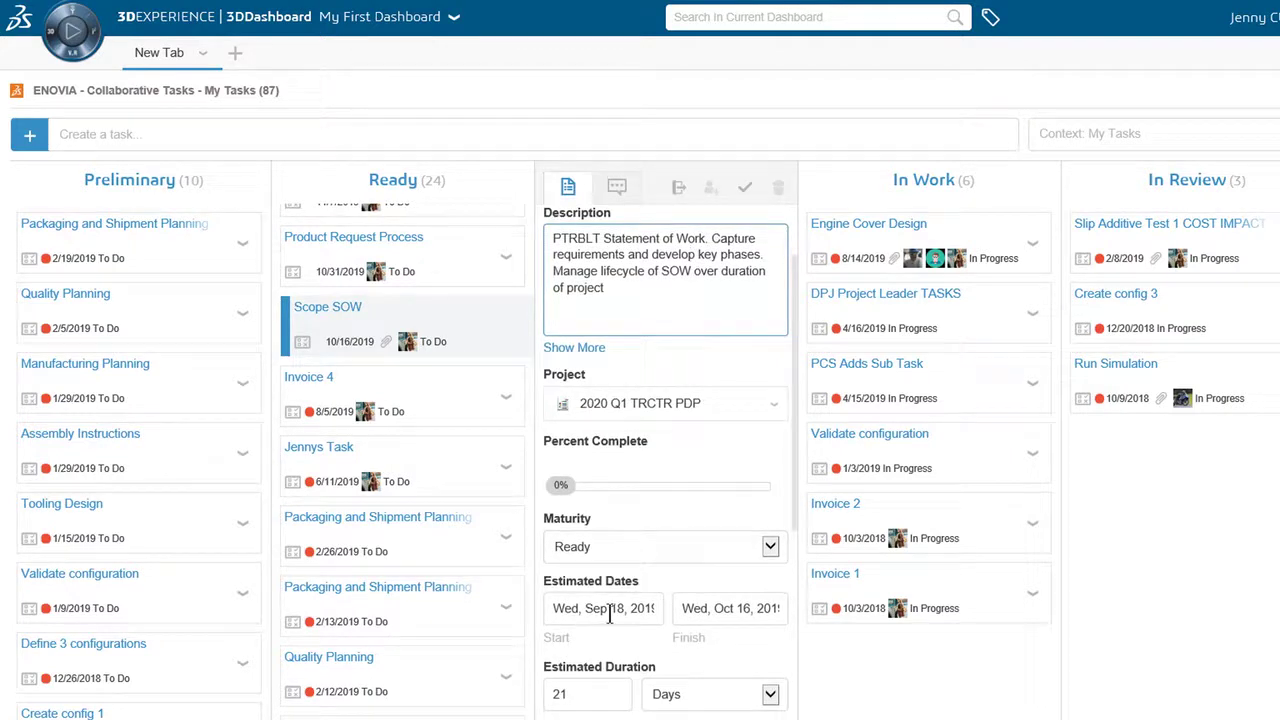
pyautogui.scroll(-2, 609, 612)
pyautogui.scroll(-1, 609, 612)
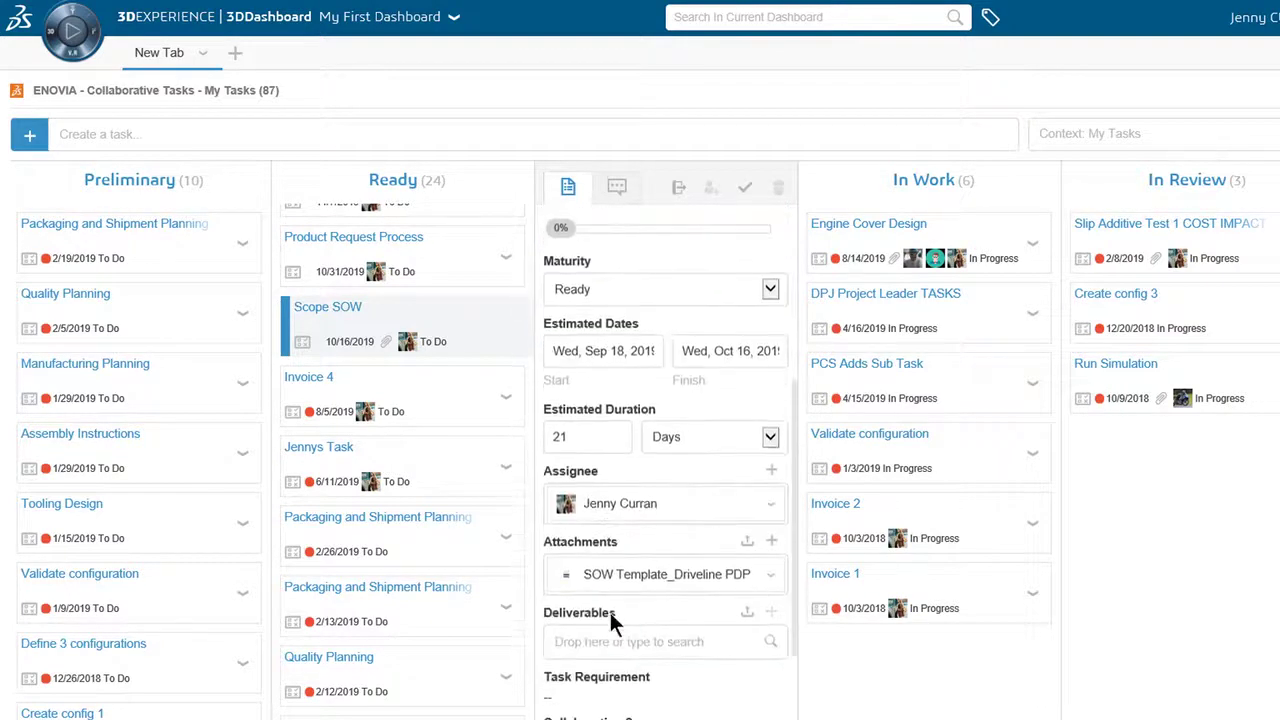
pyautogui.click(773, 578)
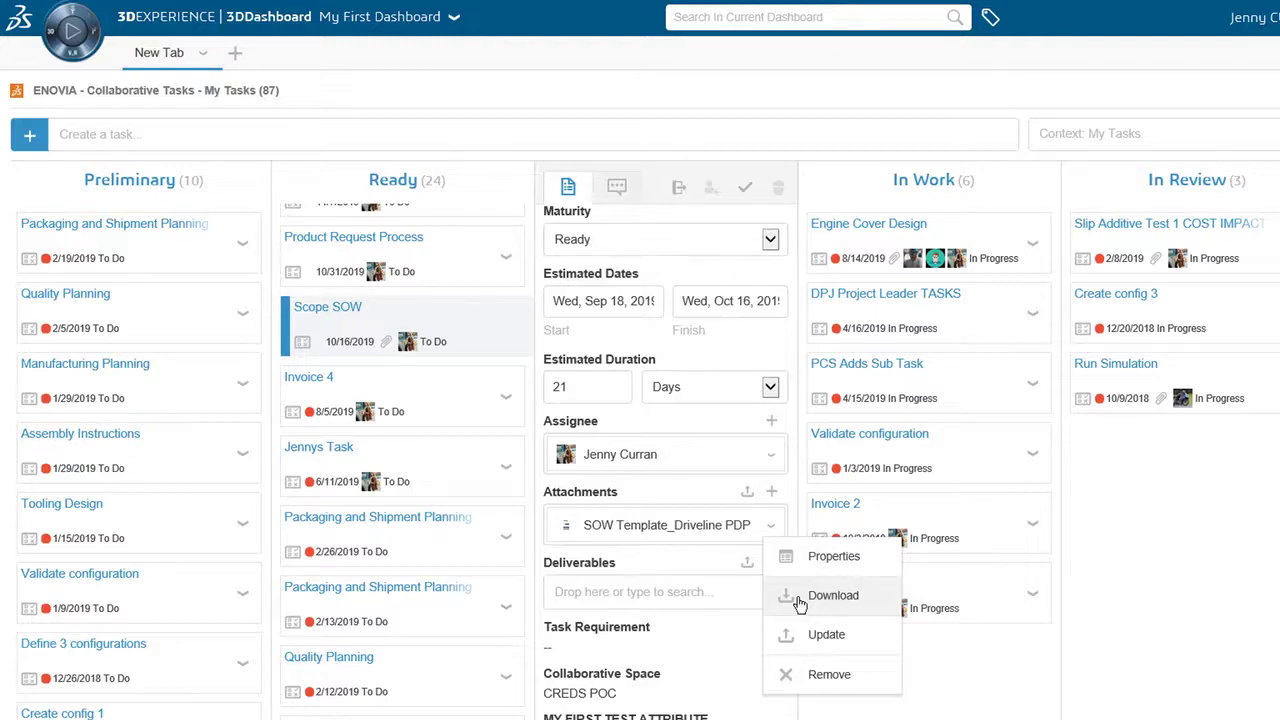
pyautogui.click(800, 600)
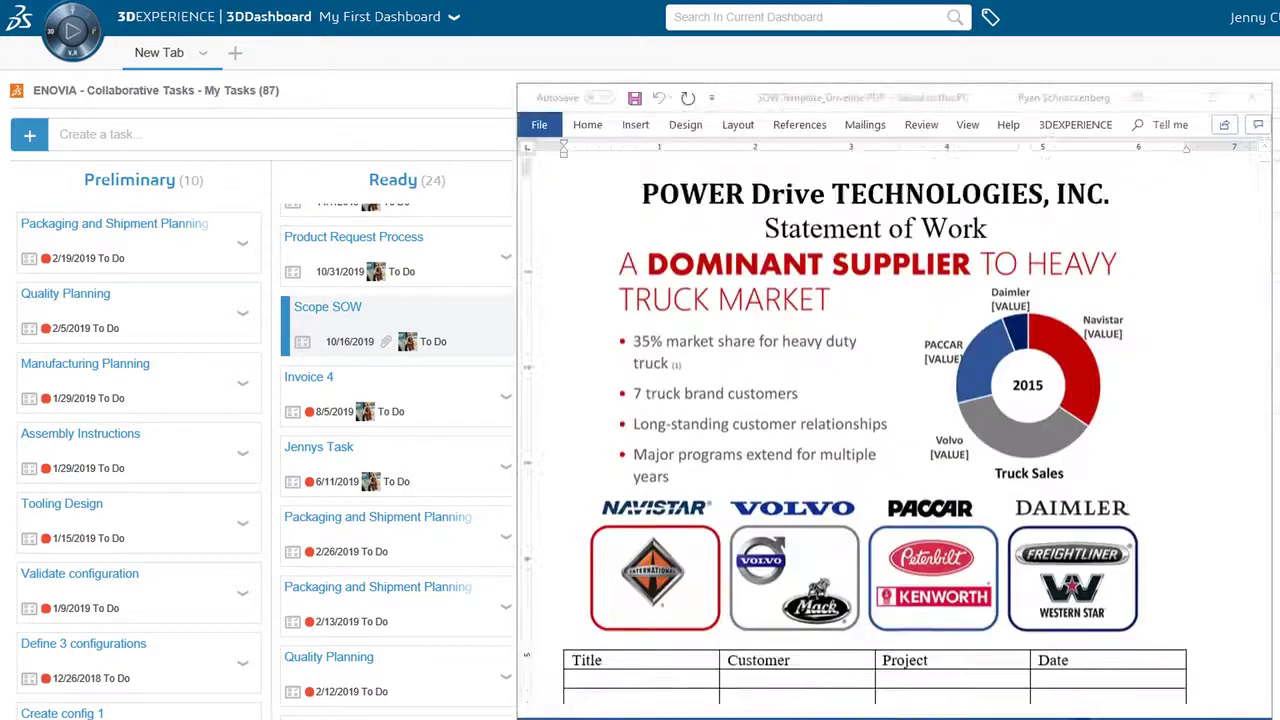
pyautogui.scroll(-5, 721, 583)
pyautogui.scroll(-3, 721, 583)
pyautogui.scroll(8, 720, 580)
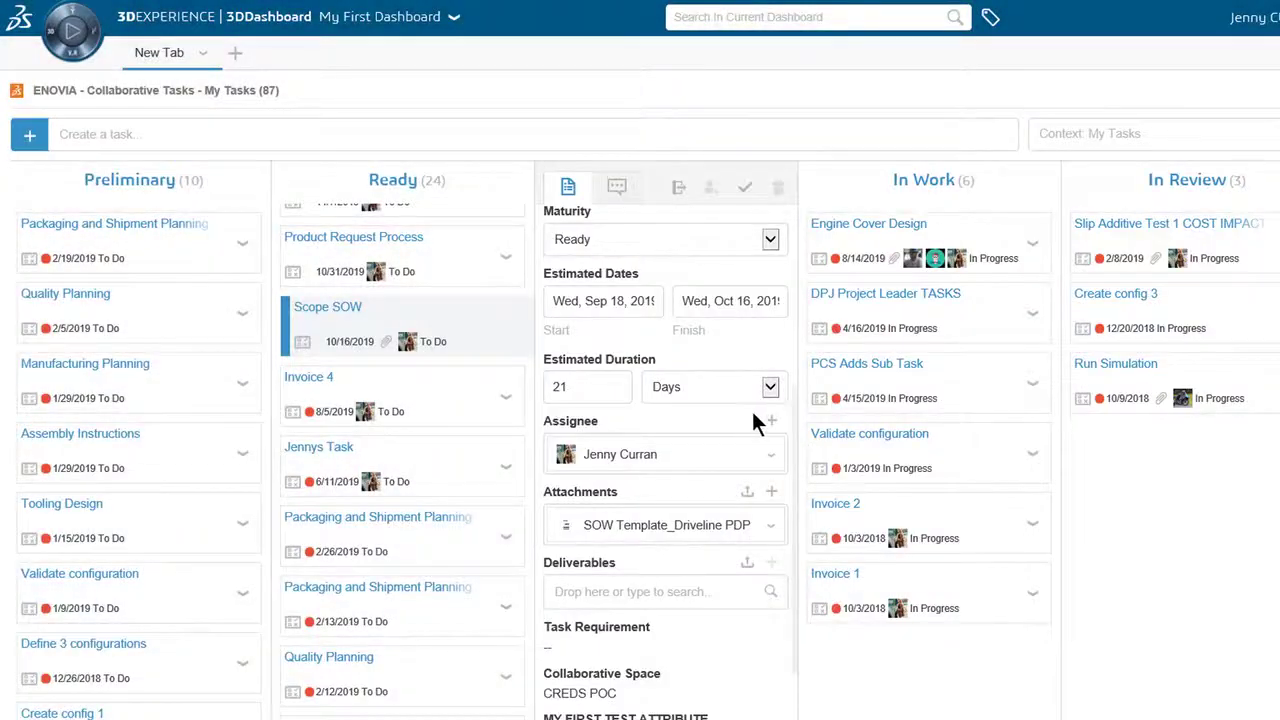
# Comment on Scope SOW, tagging the project leader that SOW work is starting, and move it to In Work
pyautogui.scroll(3, 752, 410)
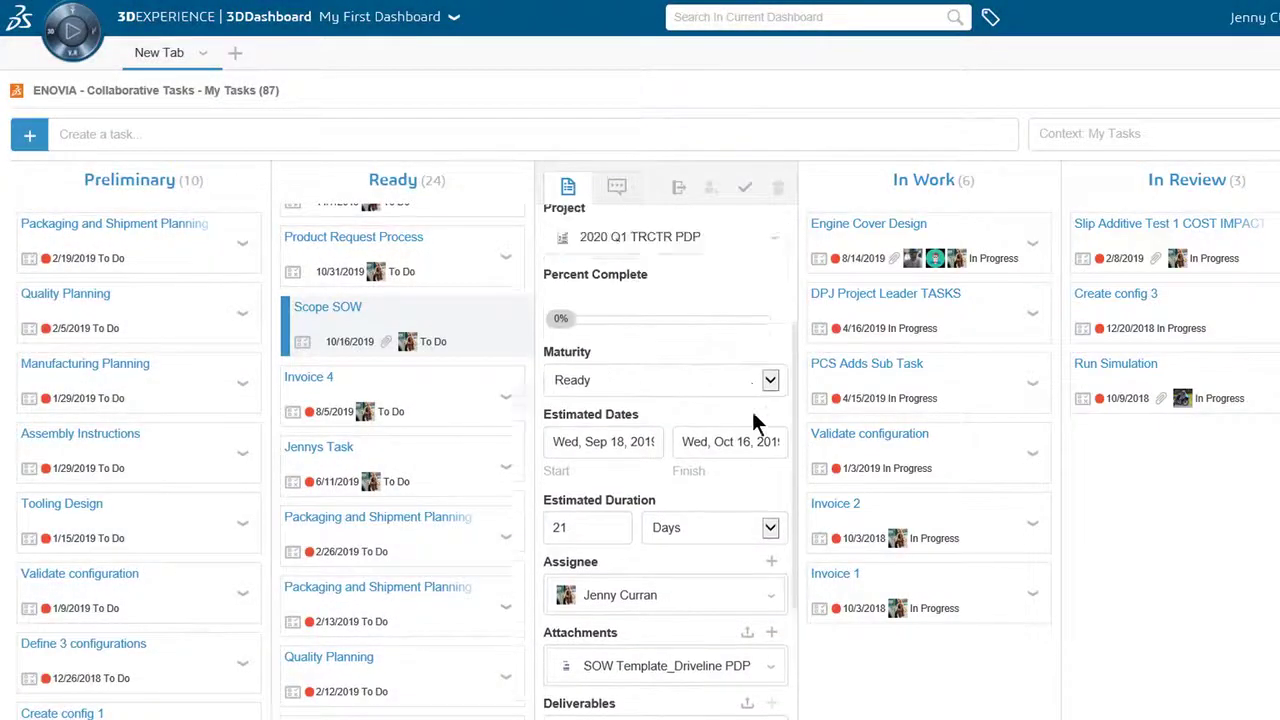
pyautogui.click(617, 186)
pyautogui.click(643, 278)
pyautogui.write('@Ry')
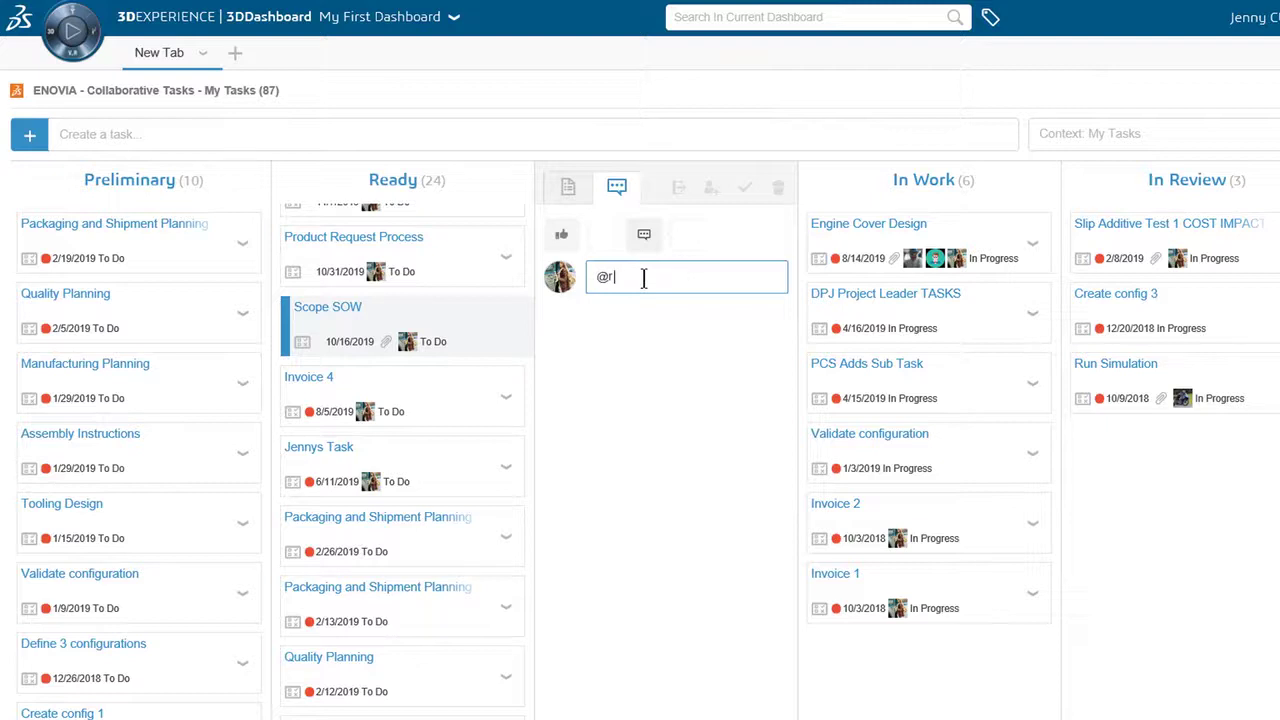
pyautogui.click(689, 313)
pyautogui.write('- I have received a notification to ')
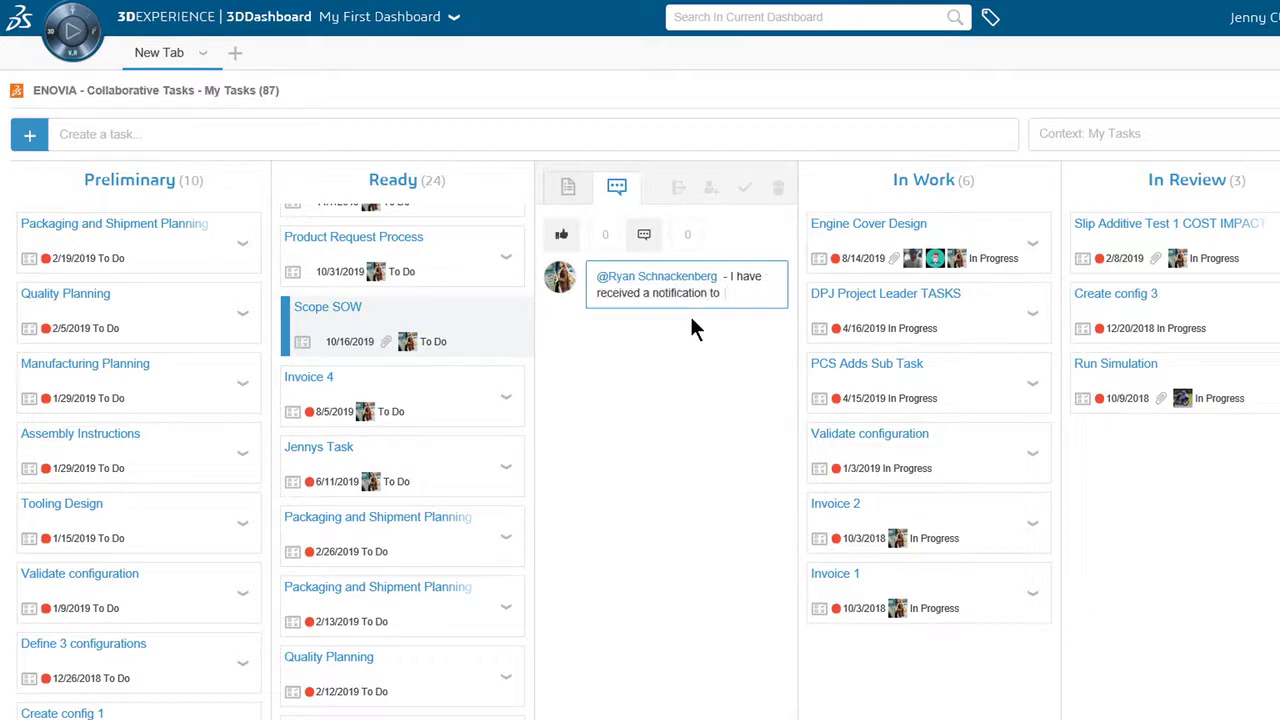
pyautogui.write("work on the PTRBLT project's SOW. I'll ")
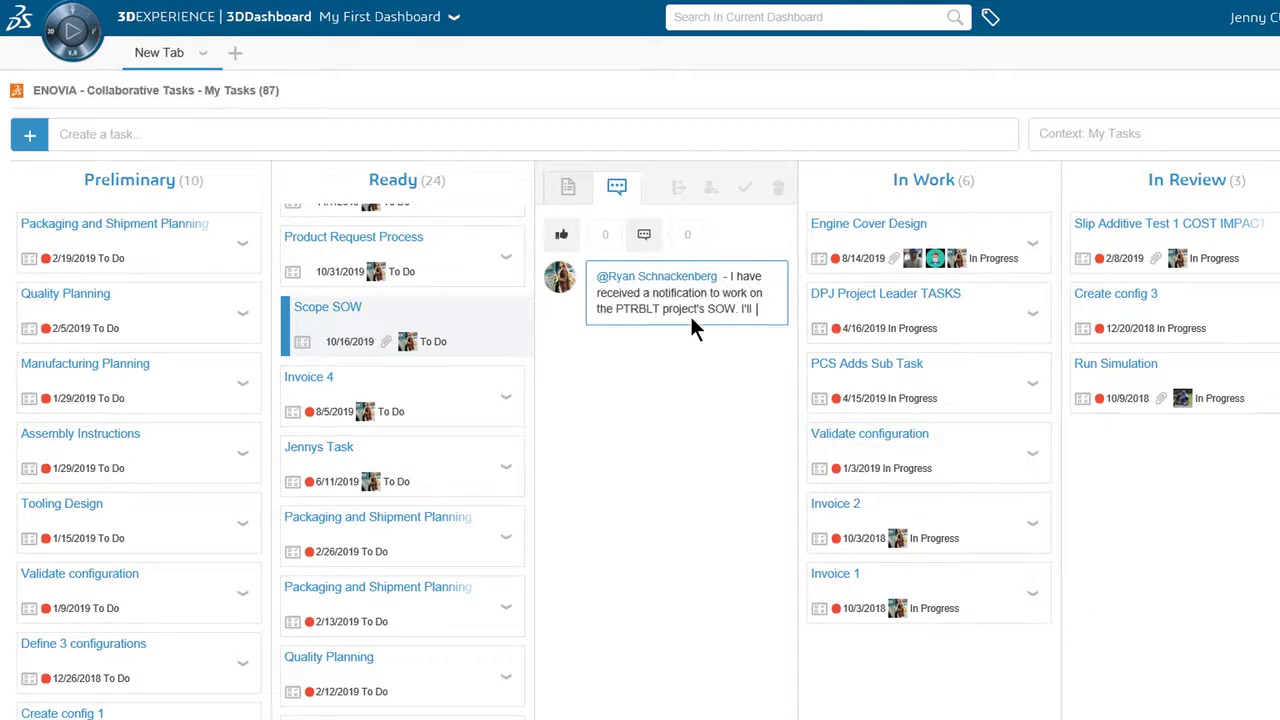
pyautogui.write('begin modifying the document immediately')
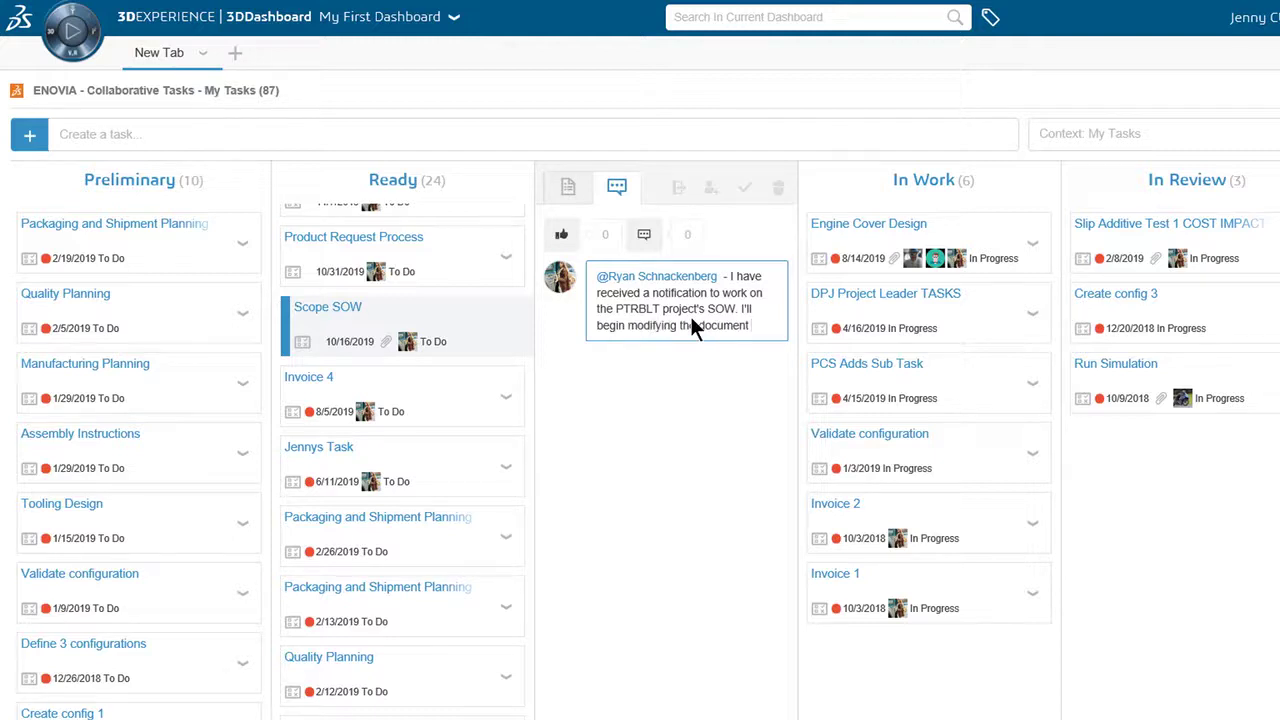
pyautogui.press('Return')
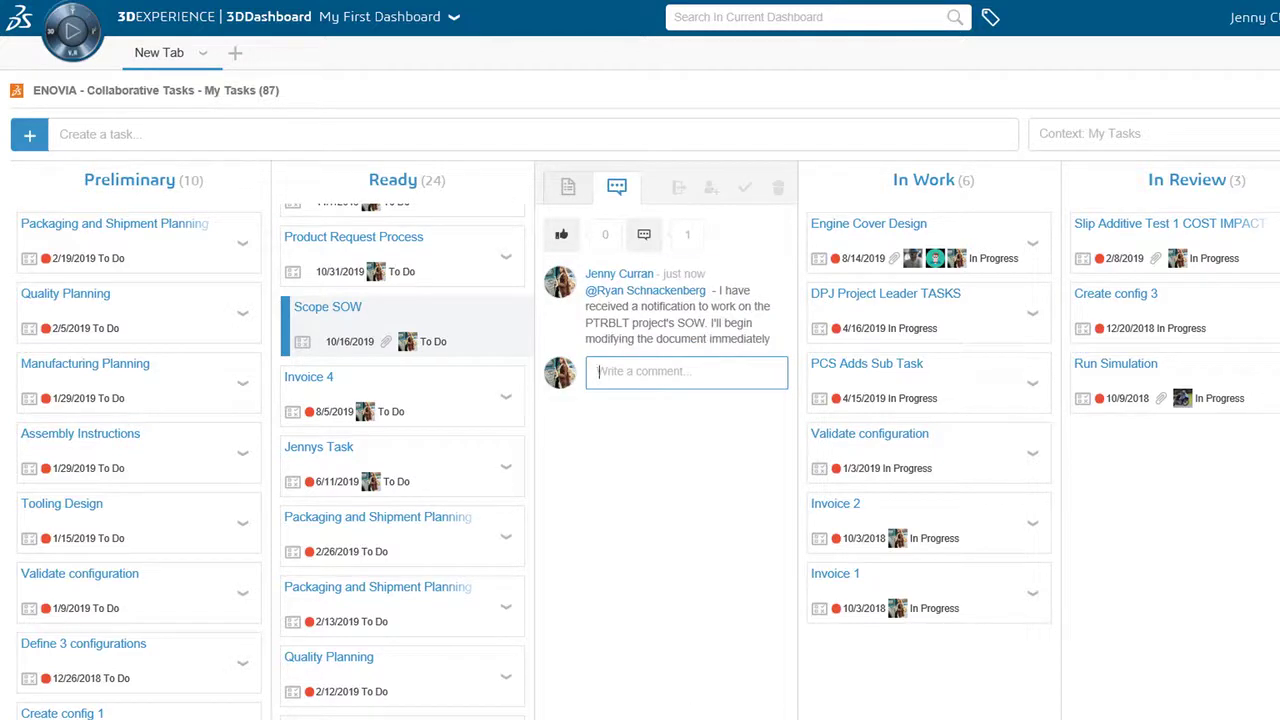
pyautogui.moveTo(499, 326); pyautogui.dragTo(892, 238)
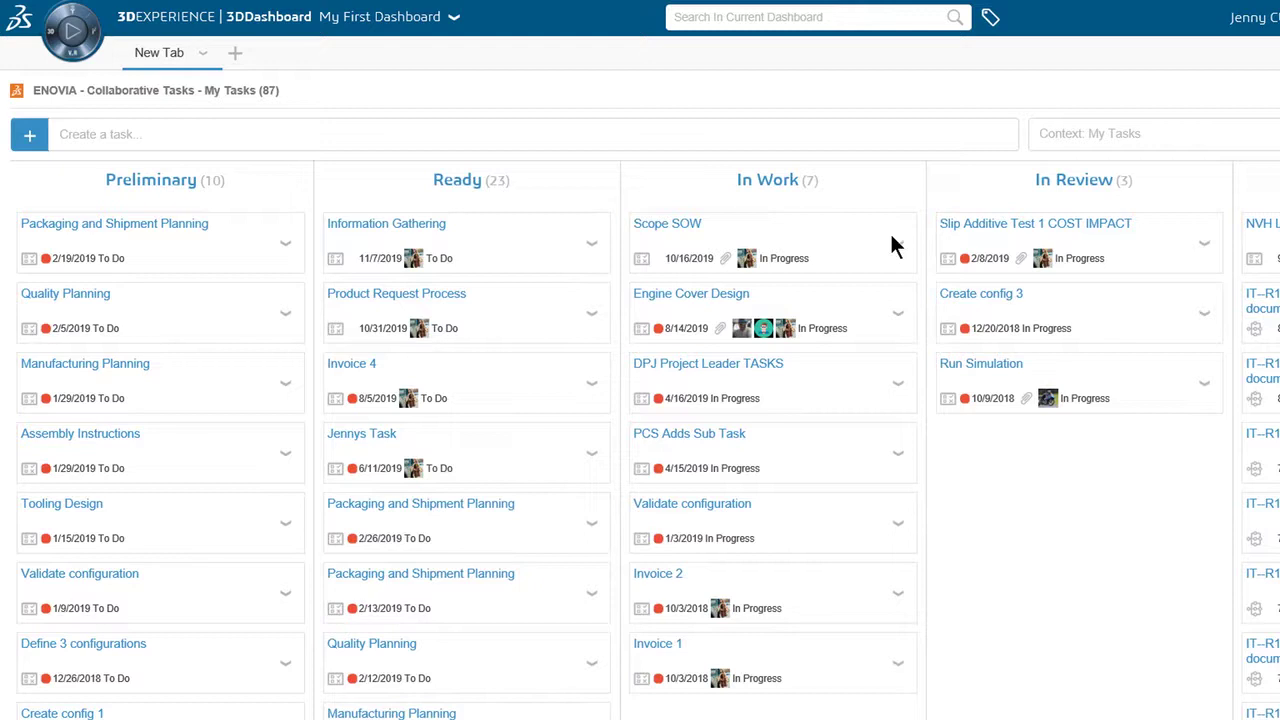
# Attach the BRD_Template_PTRBLT Truck document from the BRD folder to Information Gathering
pyautogui.click(590, 244)
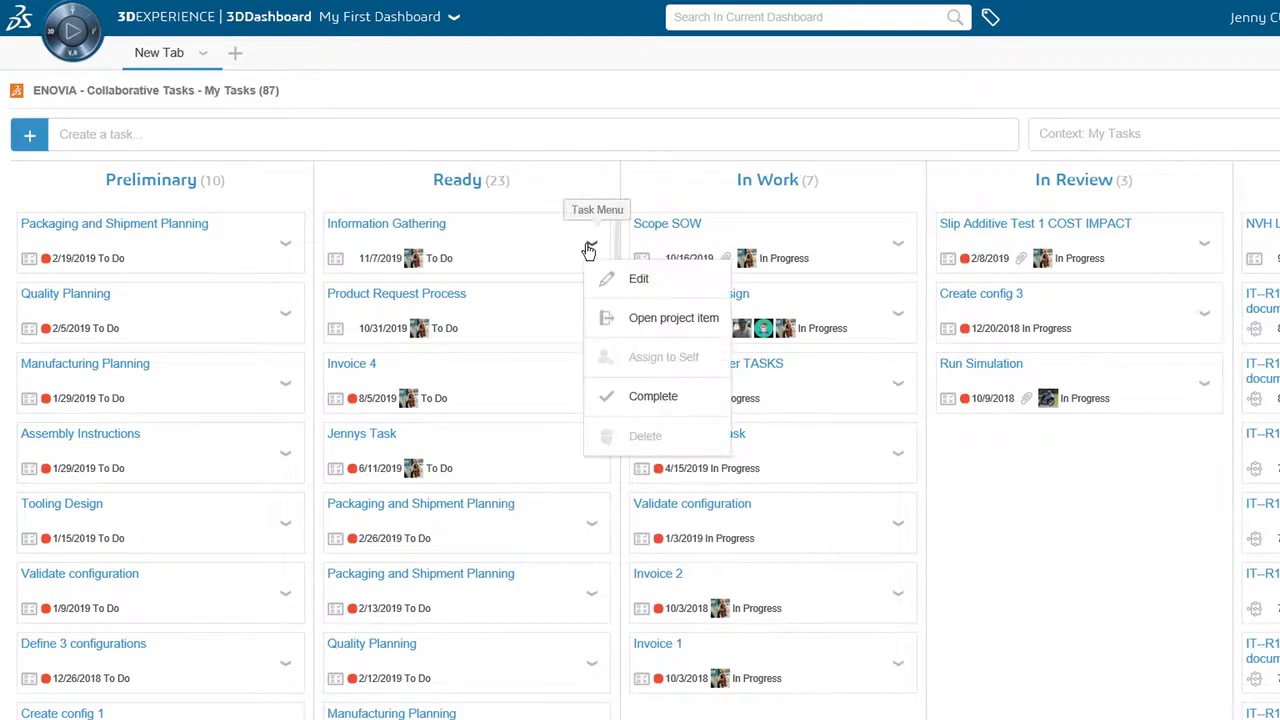
pyautogui.click(634, 280)
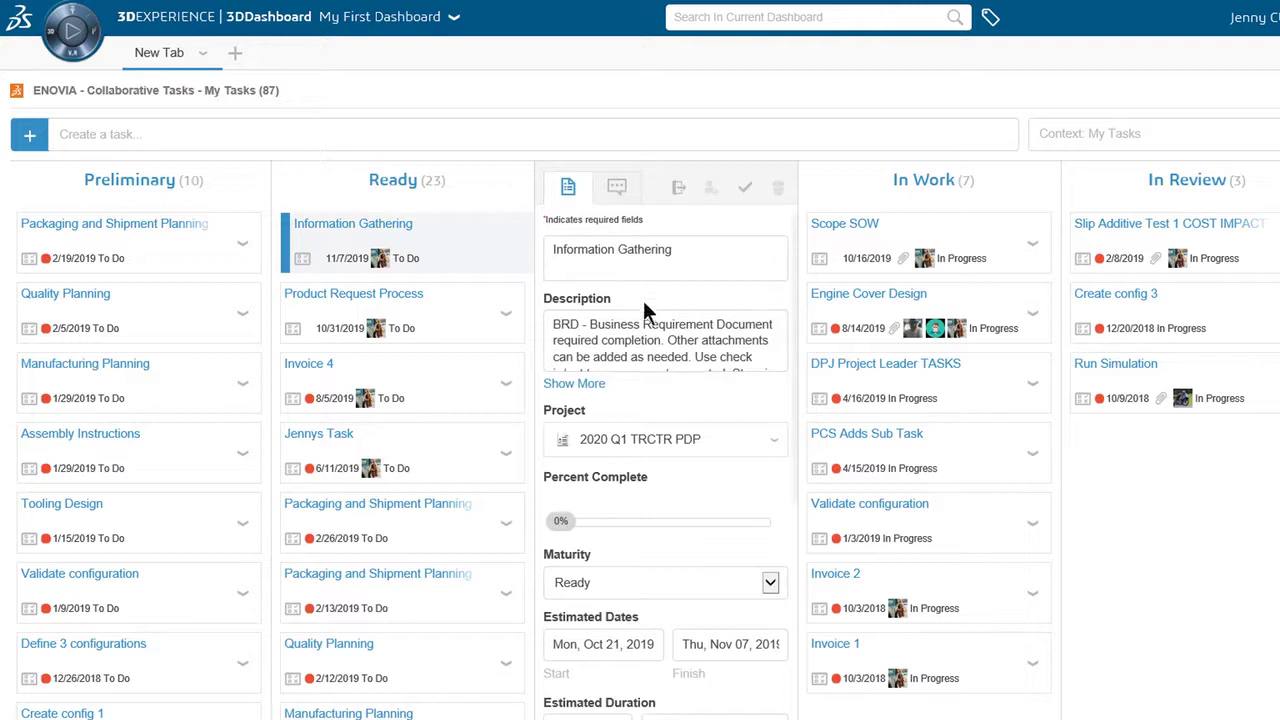
pyautogui.click(644, 324)
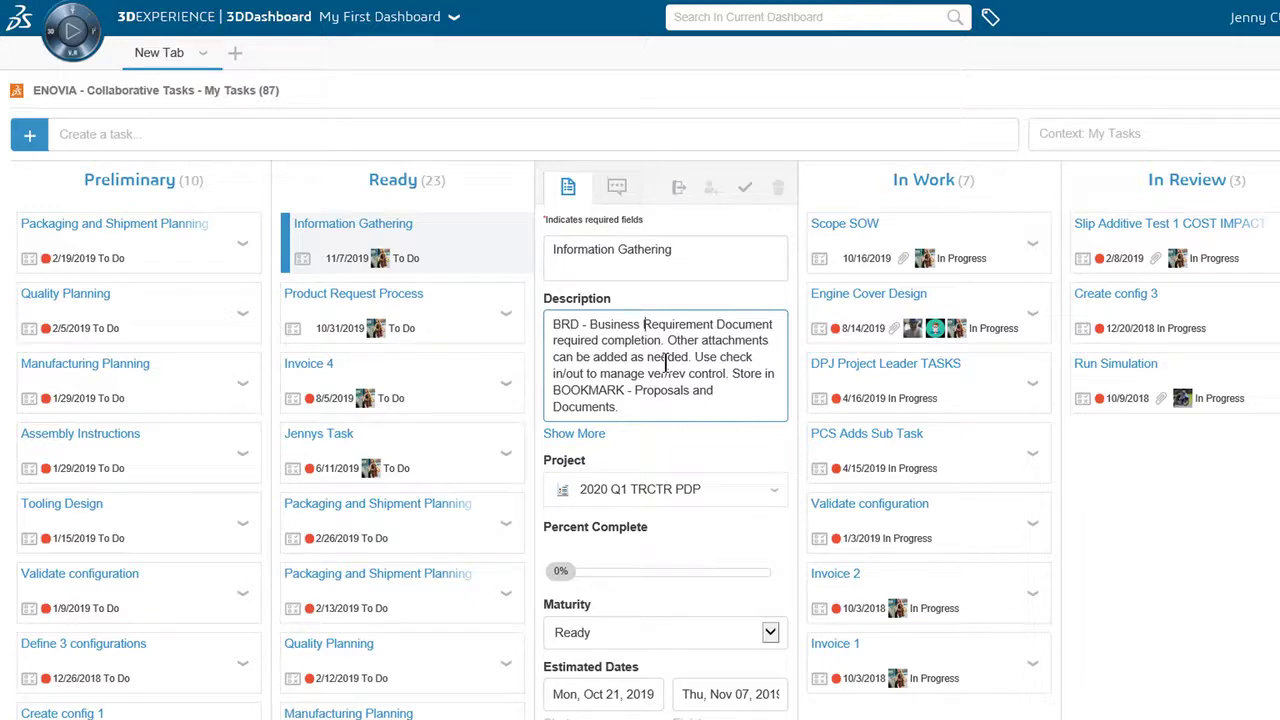
pyautogui.scroll(-5, 570, 500)
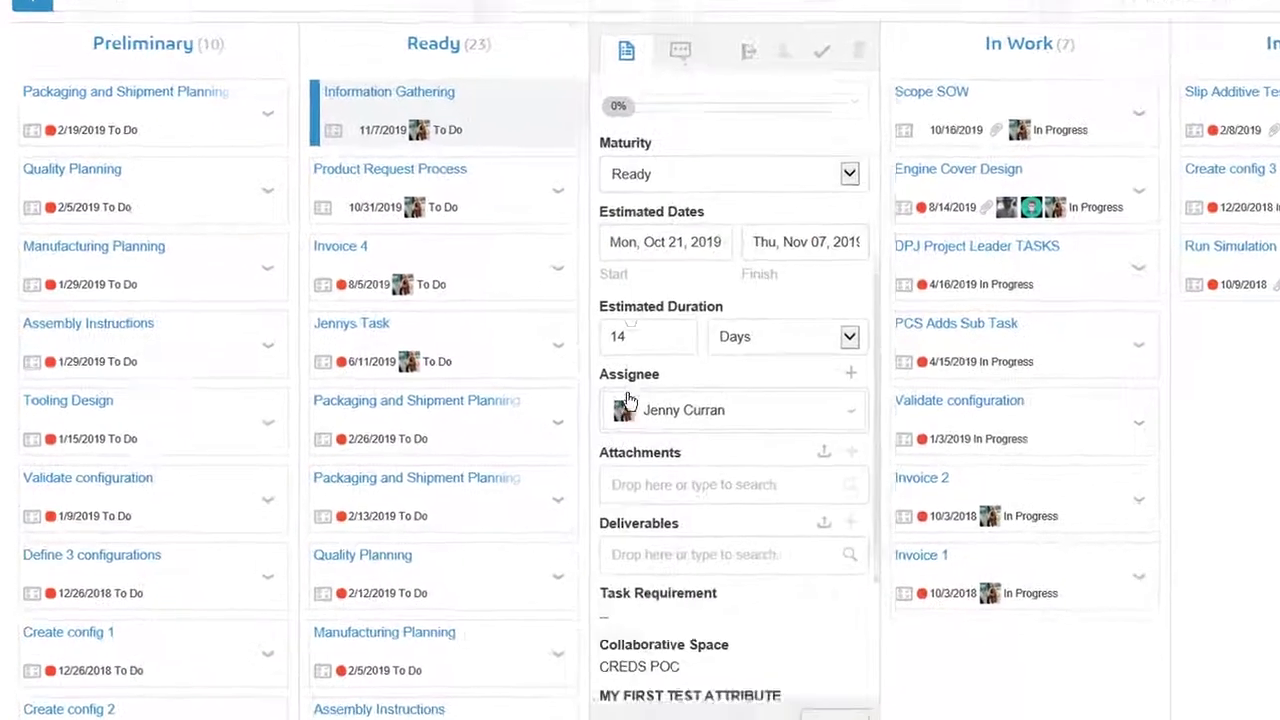
pyautogui.click(668, 420)
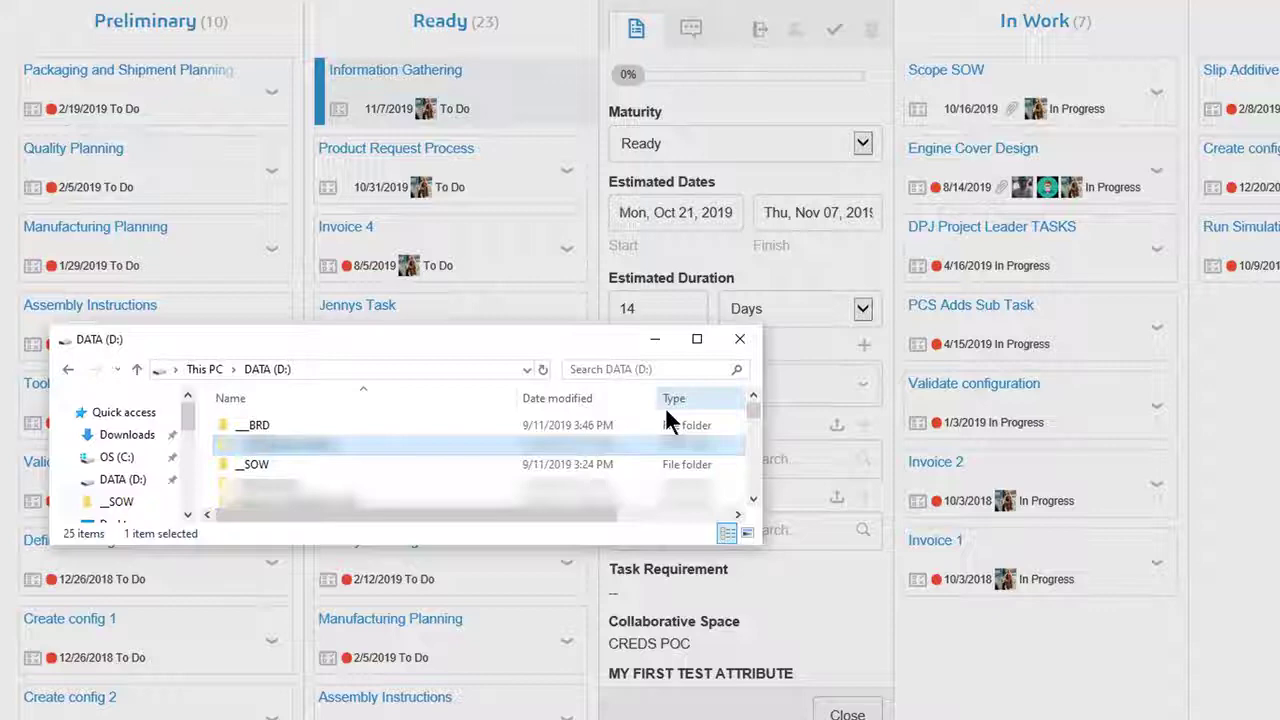
pyautogui.doubleClick(324, 428)
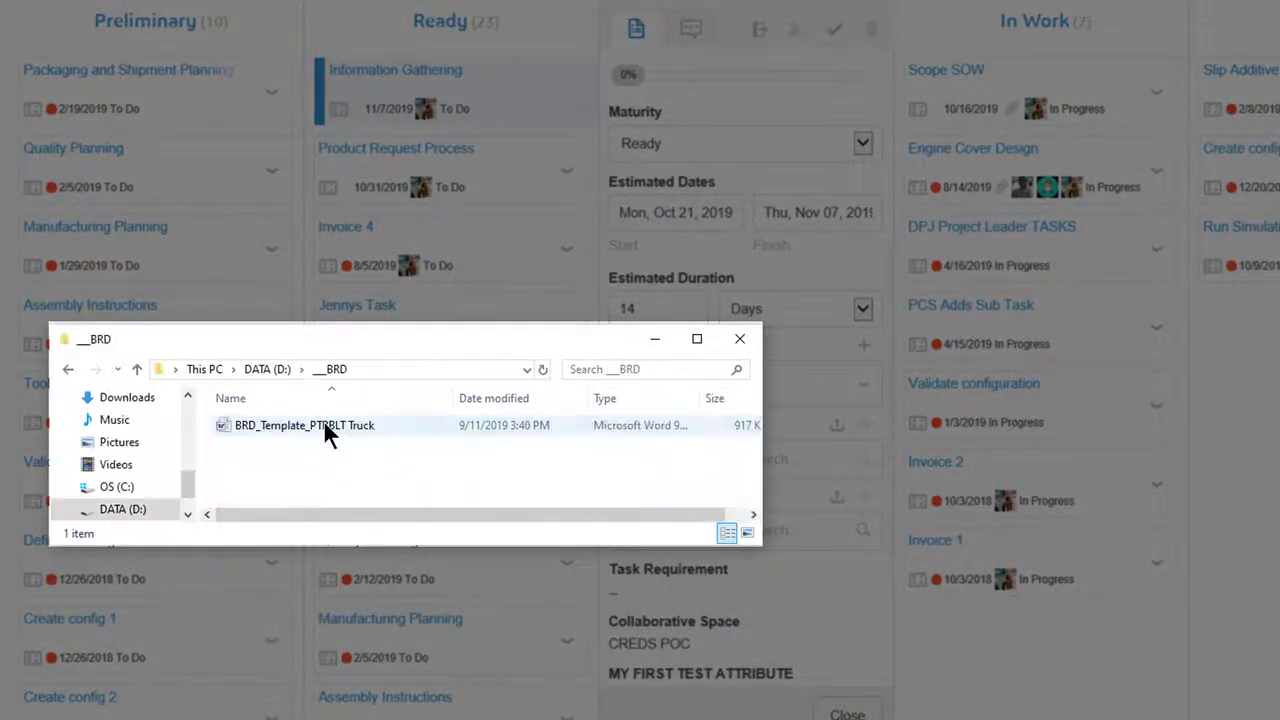
pyautogui.moveTo(324, 425); pyautogui.dragTo(806, 455)
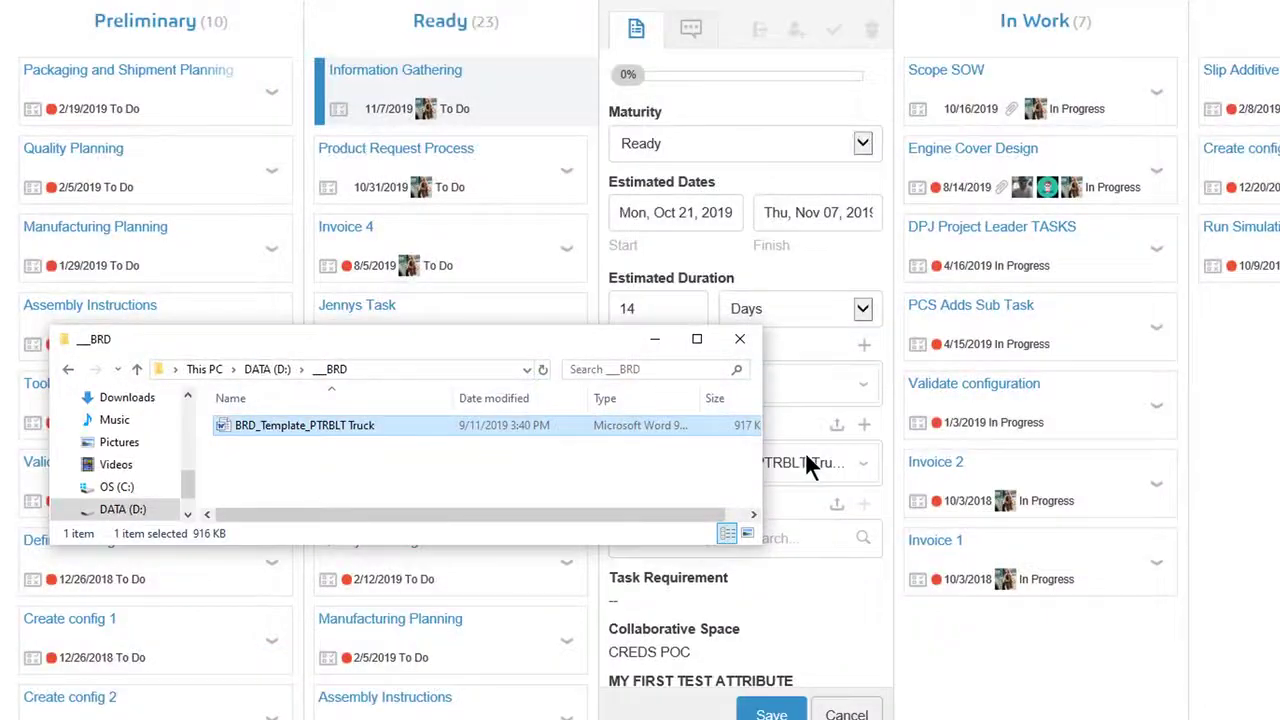
# Set Information Gathering to 10% complete and save it
pyautogui.click(742, 339)
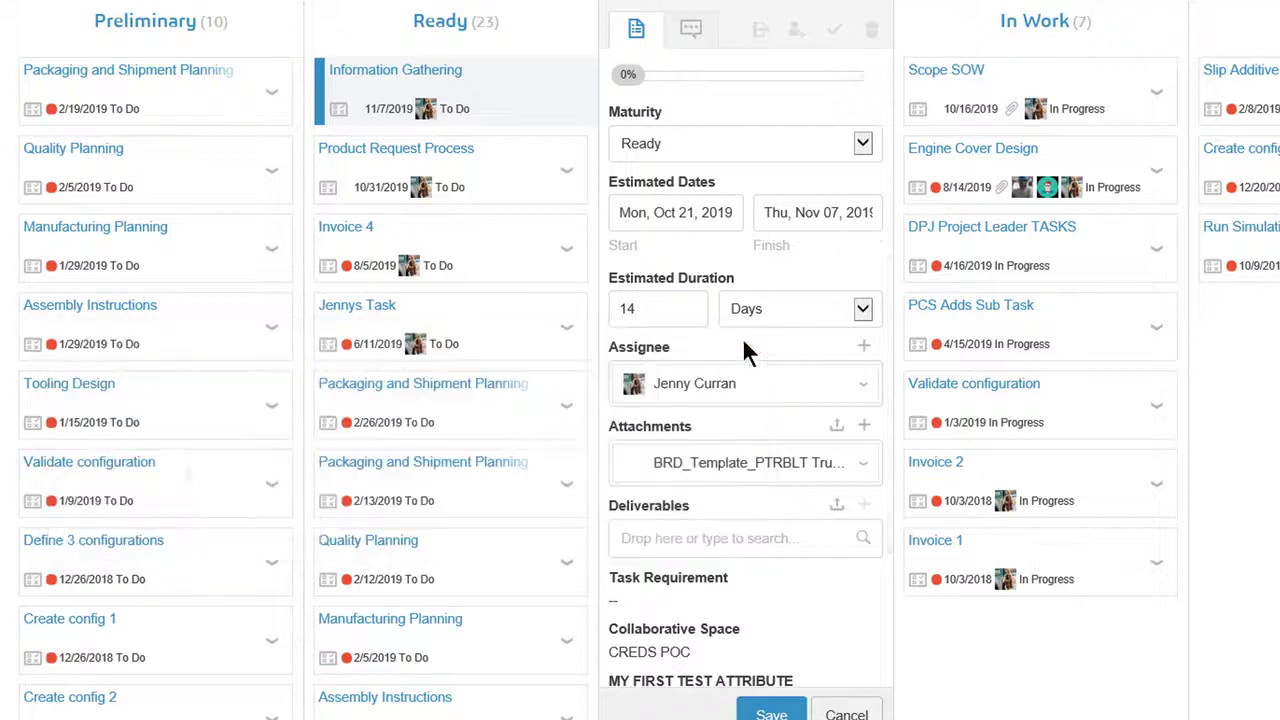
pyautogui.moveTo(625, 71); pyautogui.dragTo(652, 73)
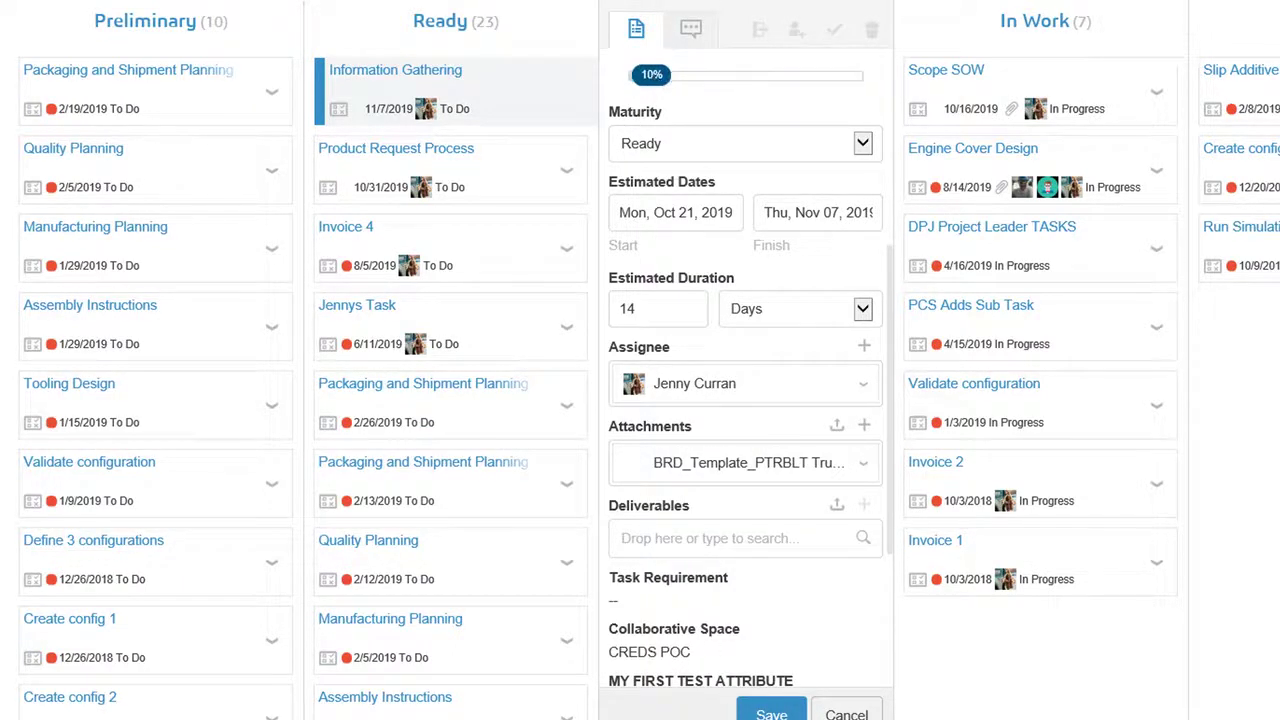
pyautogui.click(771, 713)
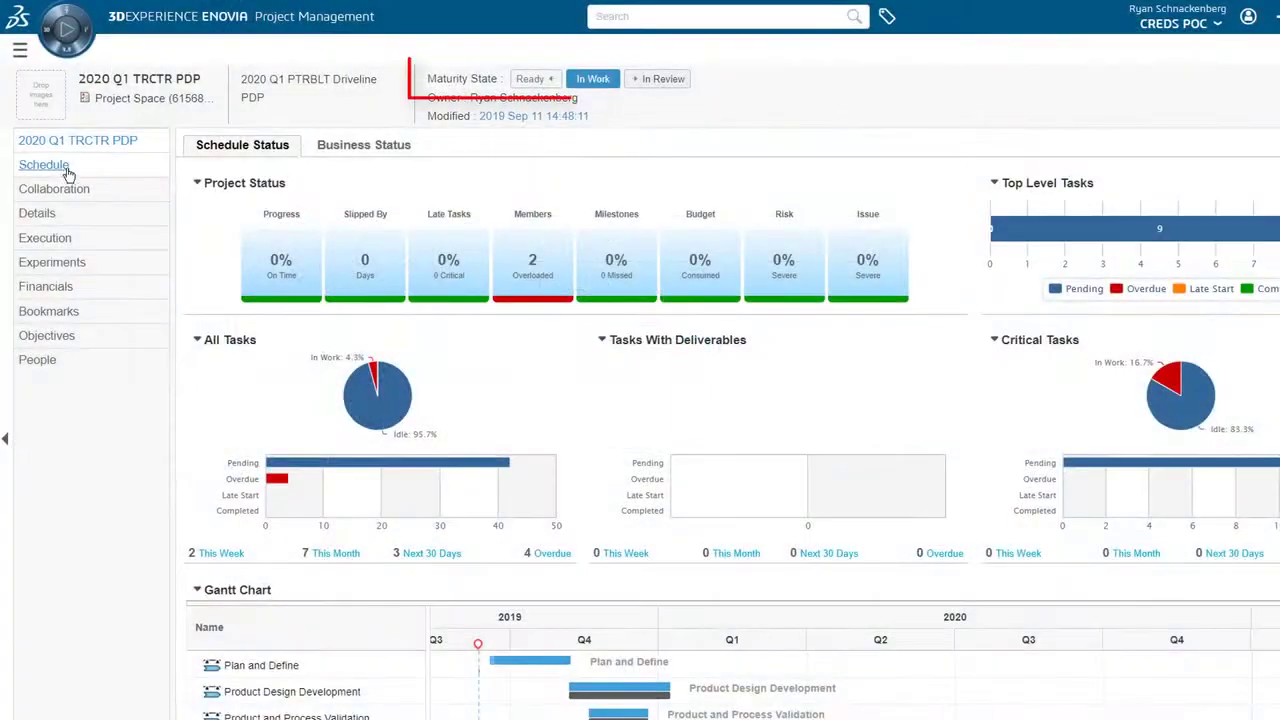
# Open the 2020 Q1 TRCTR PDP schedule and expand Plan and Define to see task progress
pyautogui.click(60, 168)
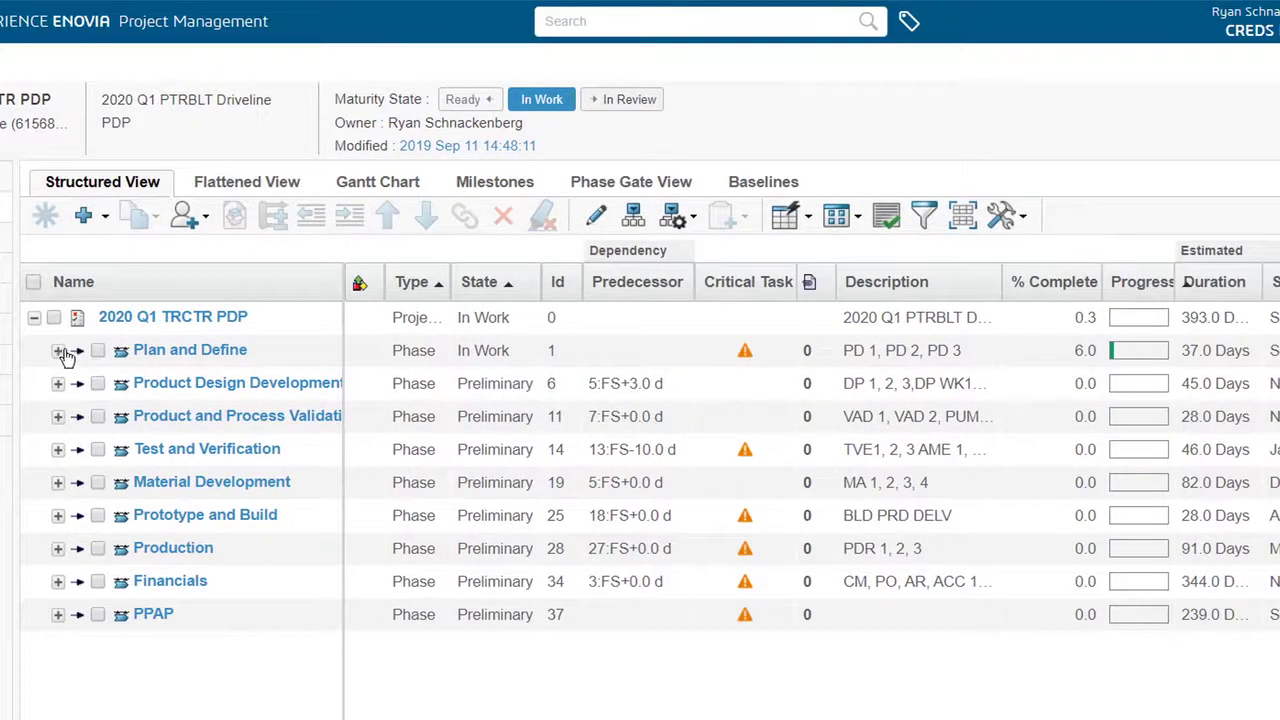
pyautogui.click(58, 351)
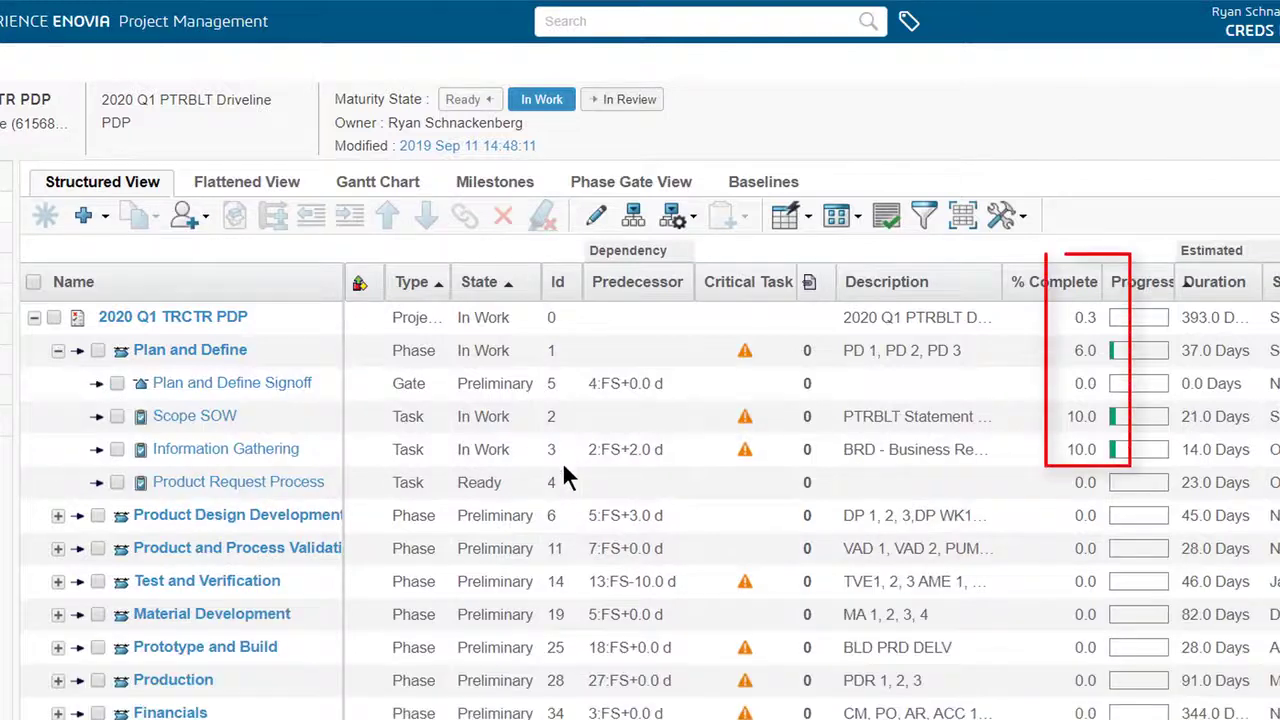